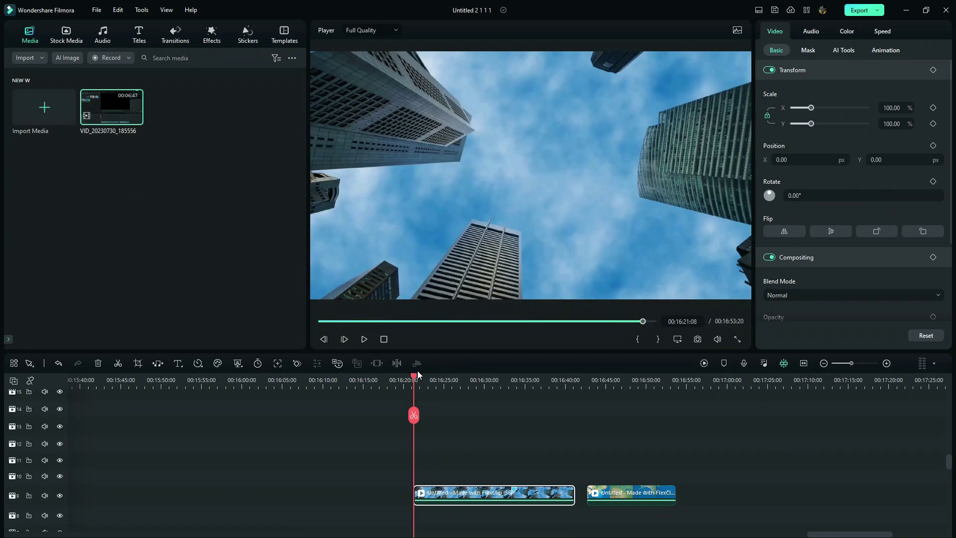
- Split the skyscraper clip at 00:16:33:19 and add a Transform keyframe at the start of its first part
left_click_drag(415, 379, 514, 417)
left_click(514, 416)
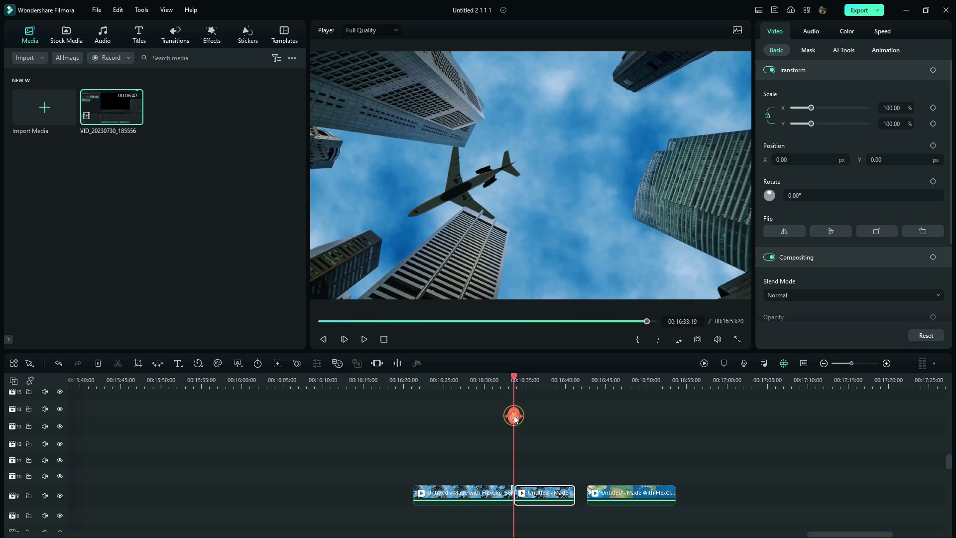
left_click_drag(515, 379, 415, 414)
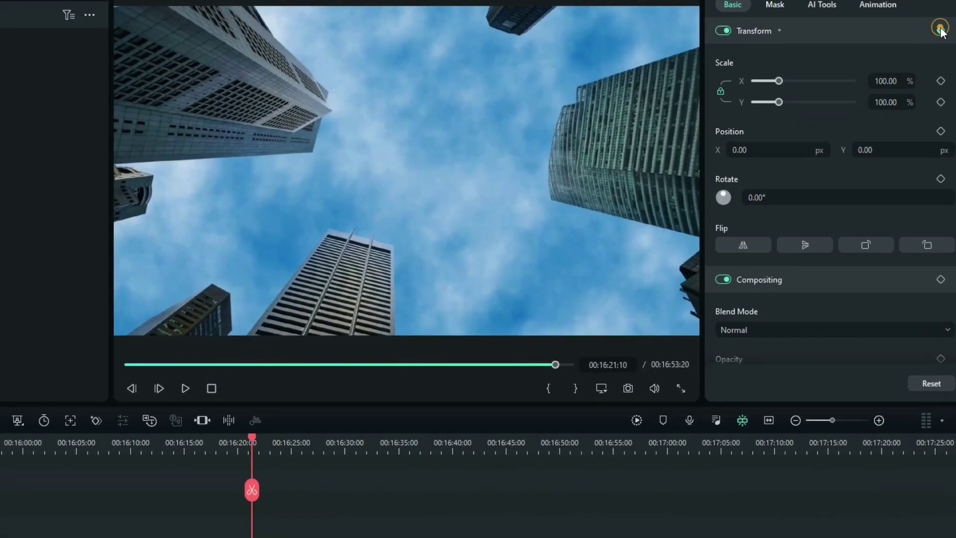
left_click(939, 28)
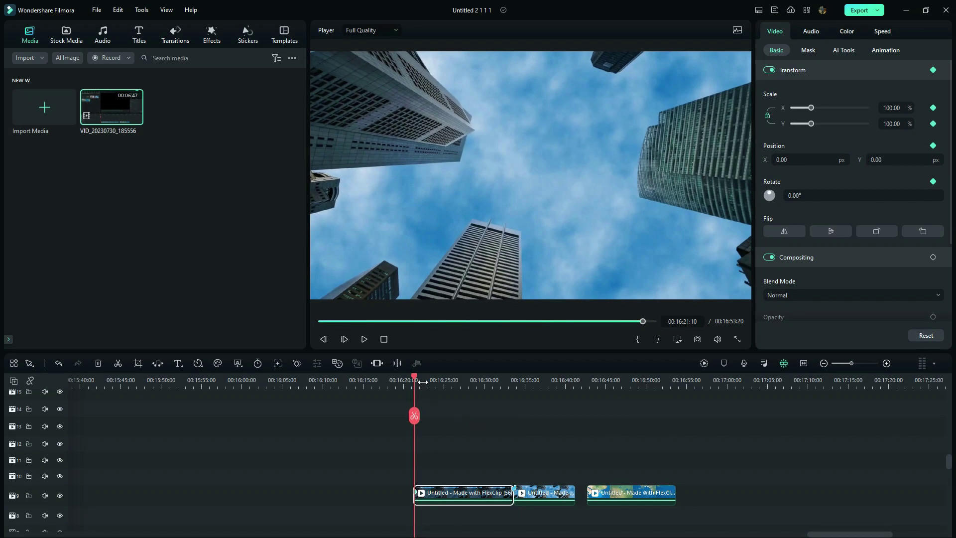
- Near the first part's end, set scale to 400%, rotation to 54° and position to X -450.38, Y -232.05 px
left_click_drag(418, 382, 515, 446)
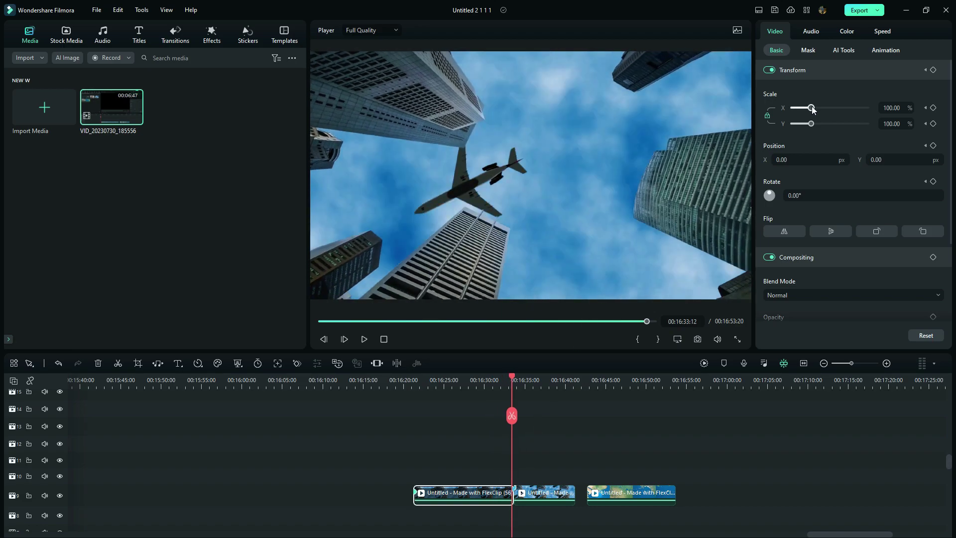
left_click_drag(811, 108, 870, 125)
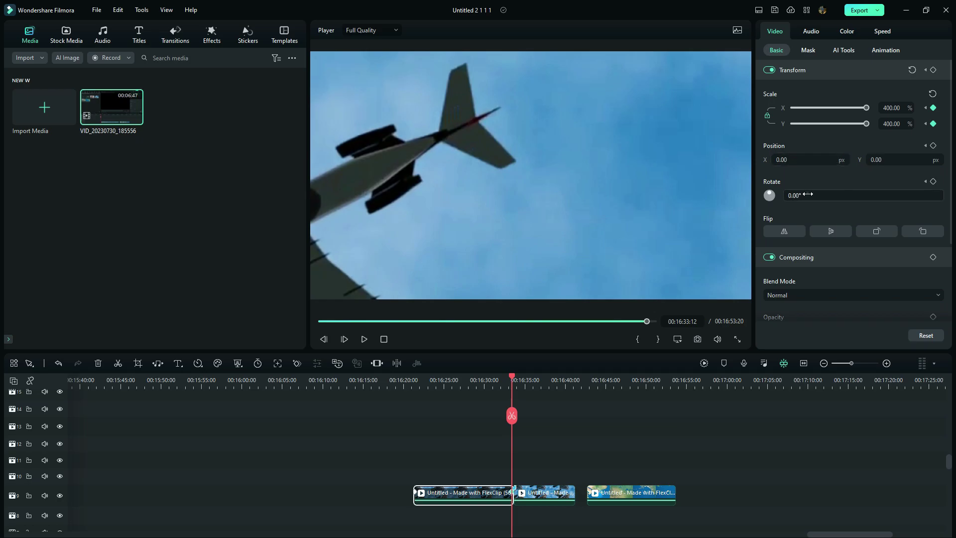
left_click(808, 194)
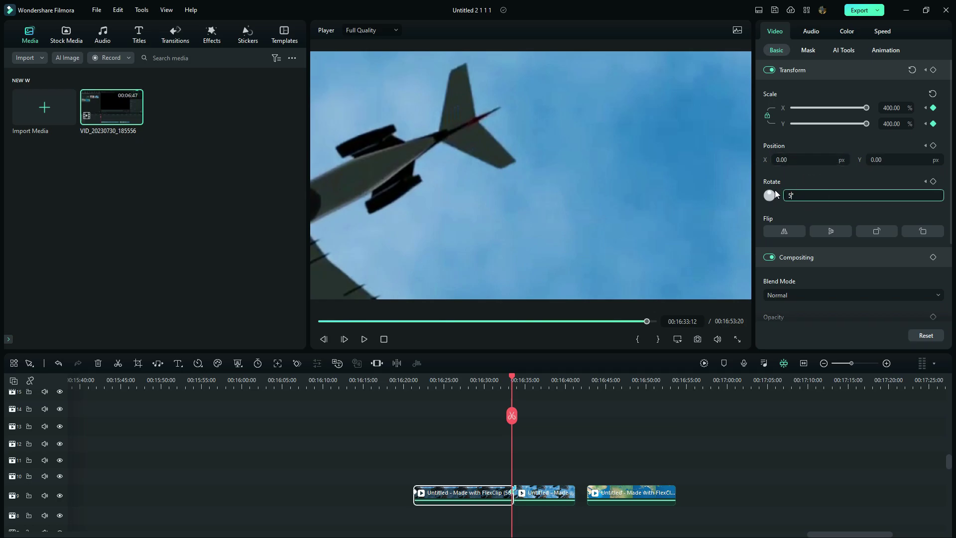
left_click(807, 179)
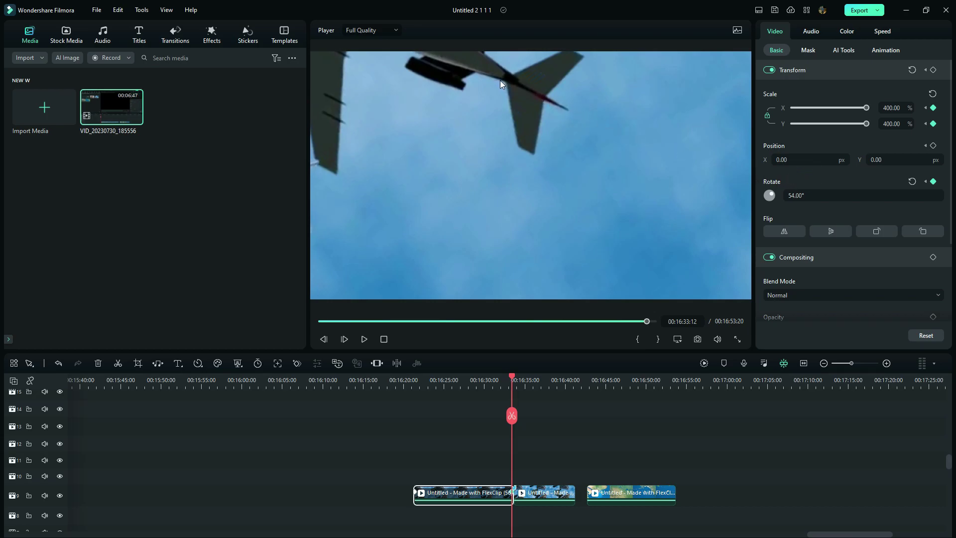
left_click_drag(500, 84, 400, 133)
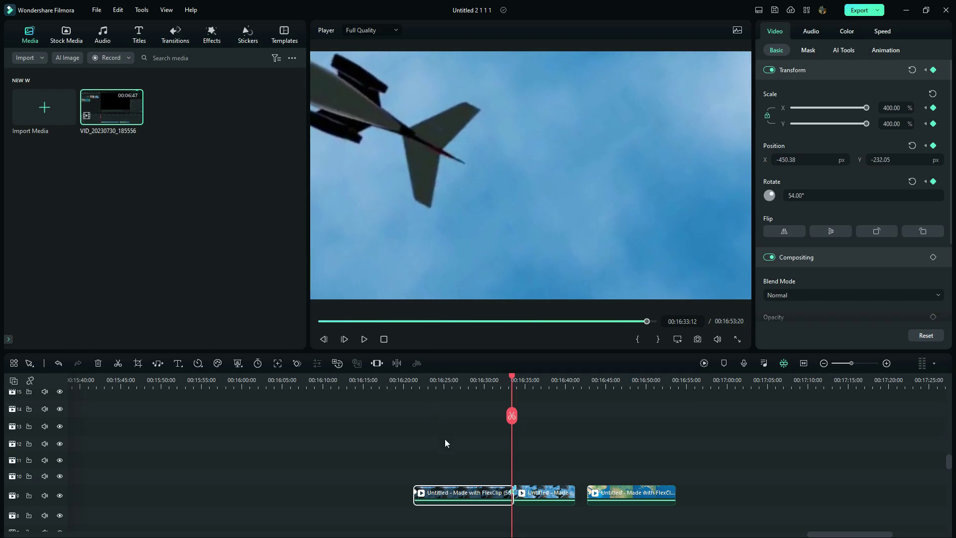
- Copy the first part's end keyframe and add a Transform keyframe at the start of the second part
right_click(513, 493)
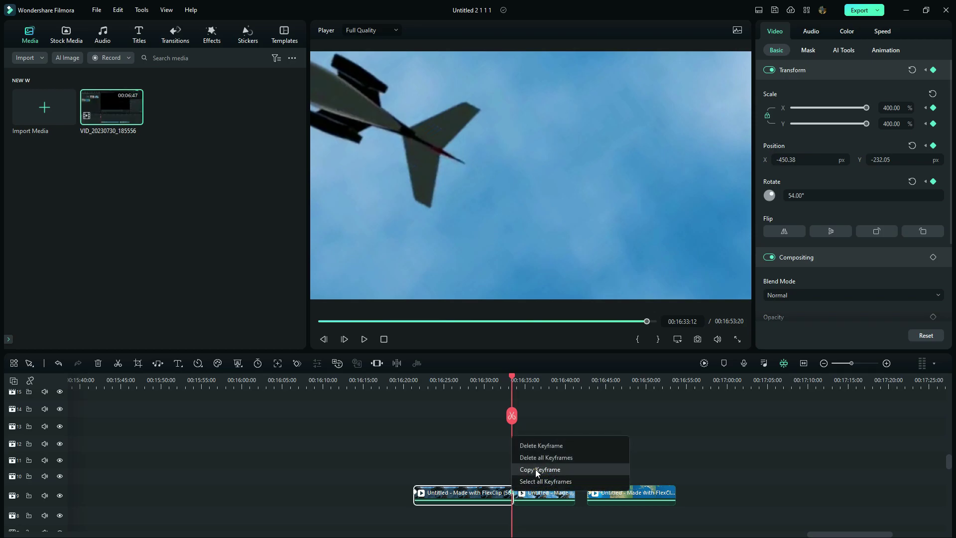
left_click(534, 469)
left_click(524, 491)
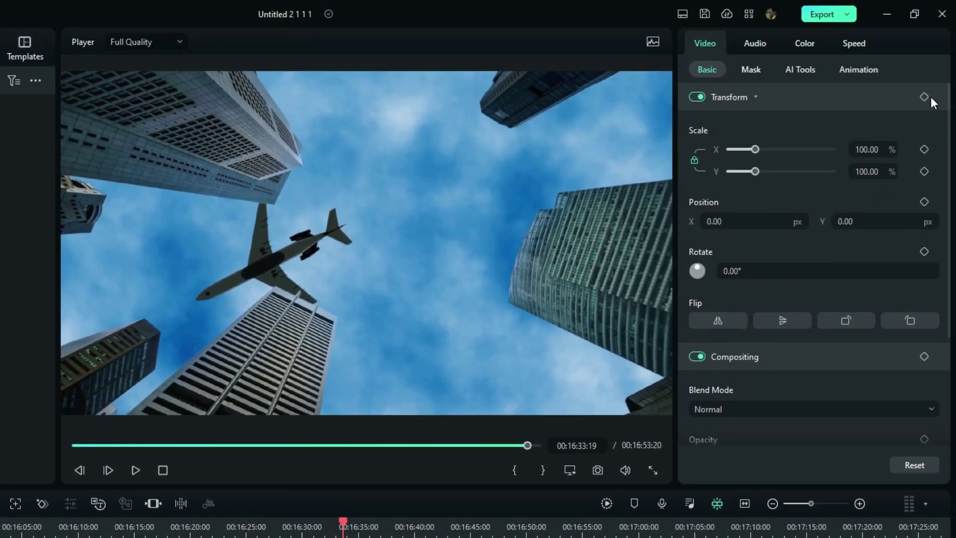
left_click(925, 97)
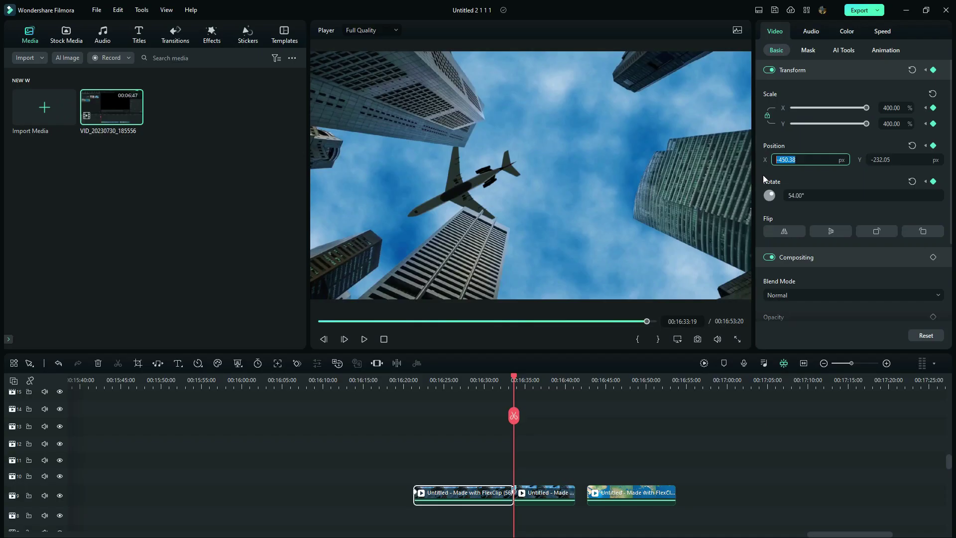
- Match the second part's transform to the first: position X -450.38, Y -232.05 px, rotation 54° and scale 400%
left_click(431, 427)
double_click(799, 159)
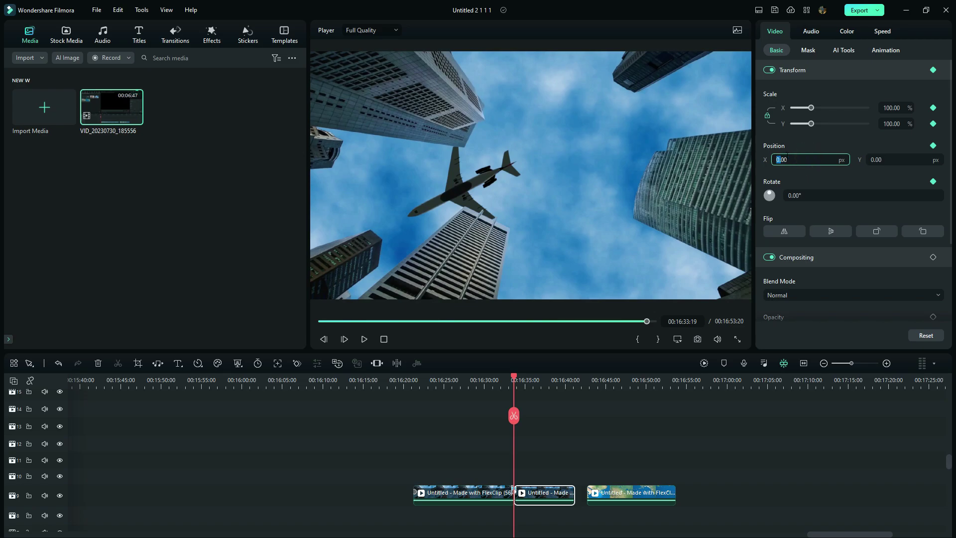
key("Return")
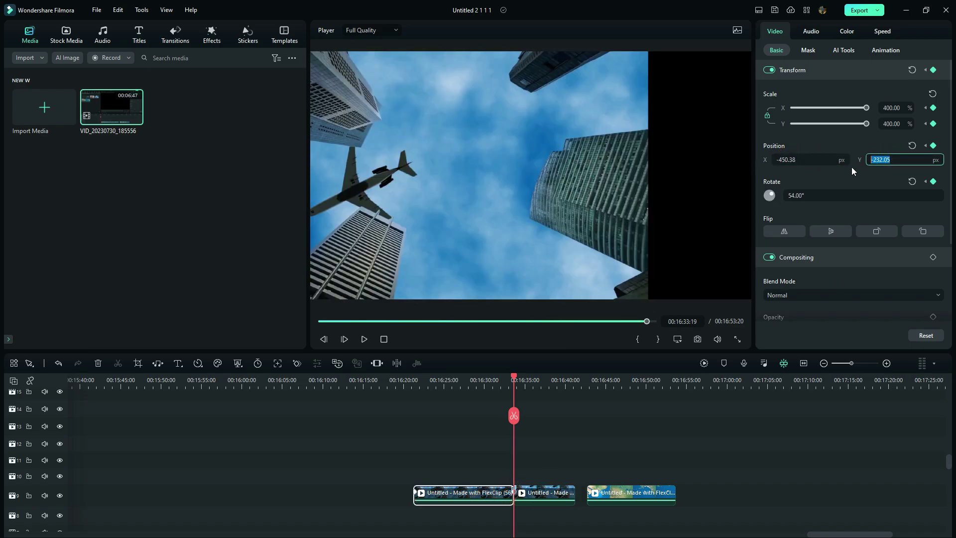
left_click(890, 161)
type("-232.05")
left_click(813, 194)
type("54")
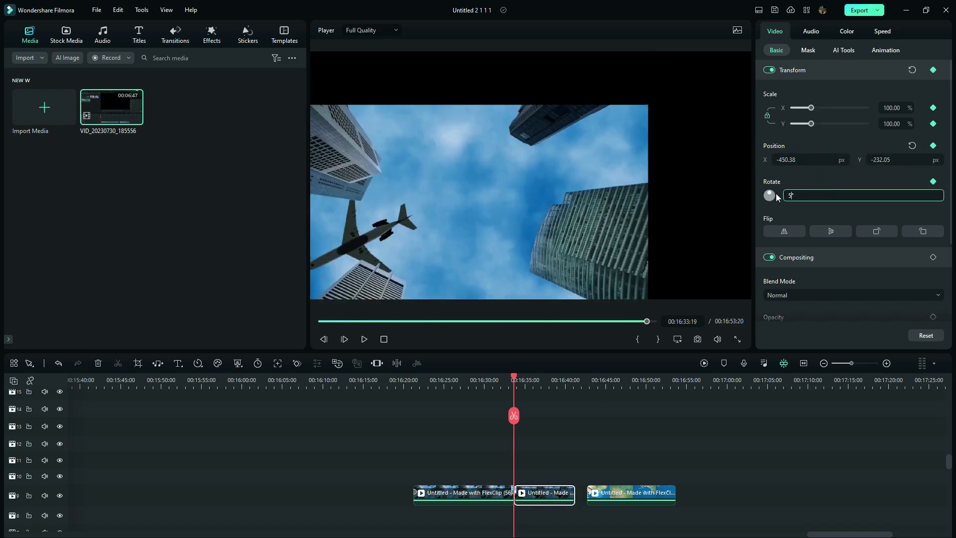
left_click_drag(811, 108, 868, 109)
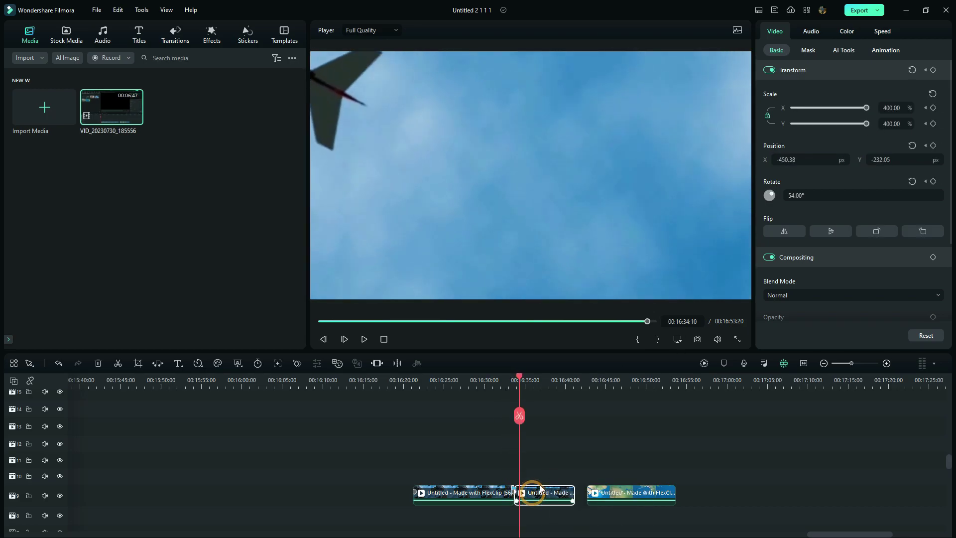
- Apply a Rectangle mask to the second part, about 7.92% scale and 50.79% height, placed near the centre of the preview
left_click(808, 50)
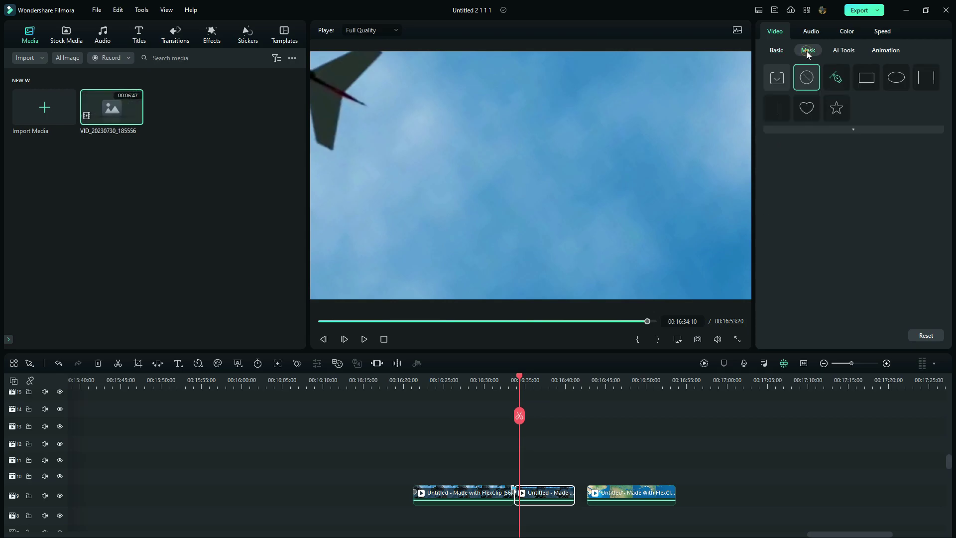
left_click(862, 78)
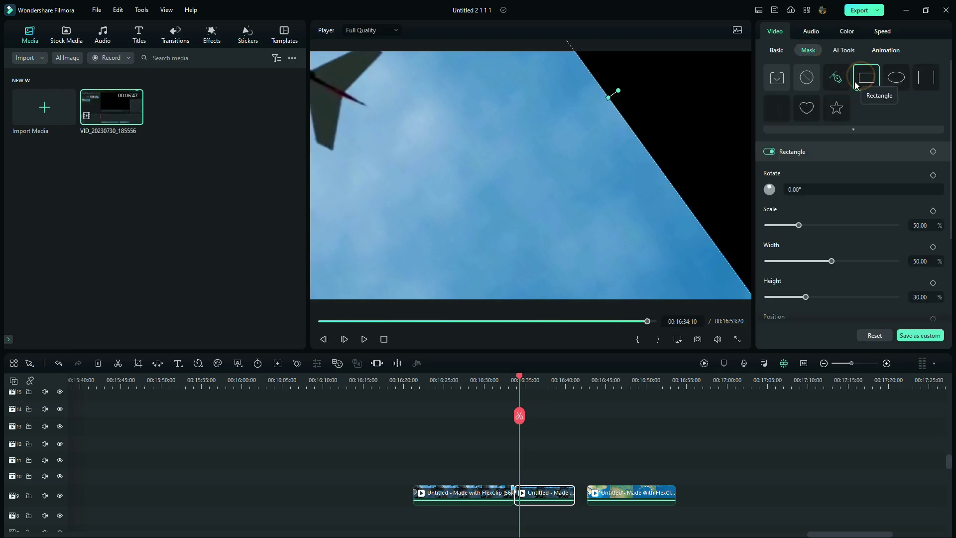
left_click_drag(798, 225, 771, 230)
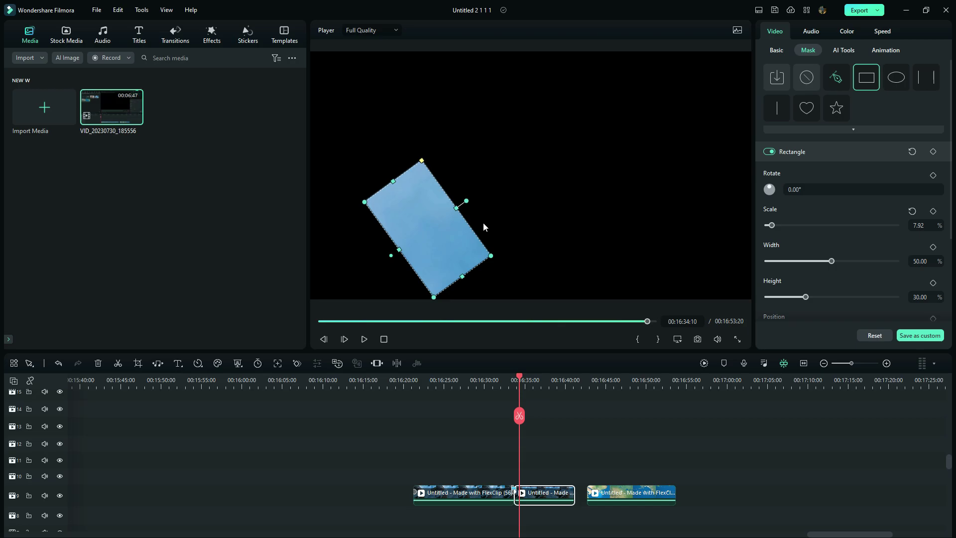
left_click_drag(456, 208, 481, 193)
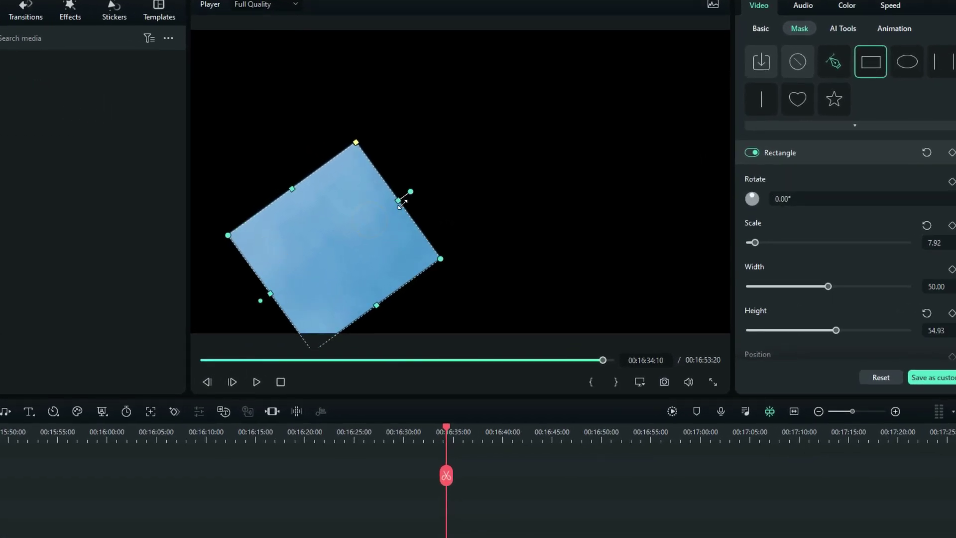
left_click_drag(401, 204, 498, 182)
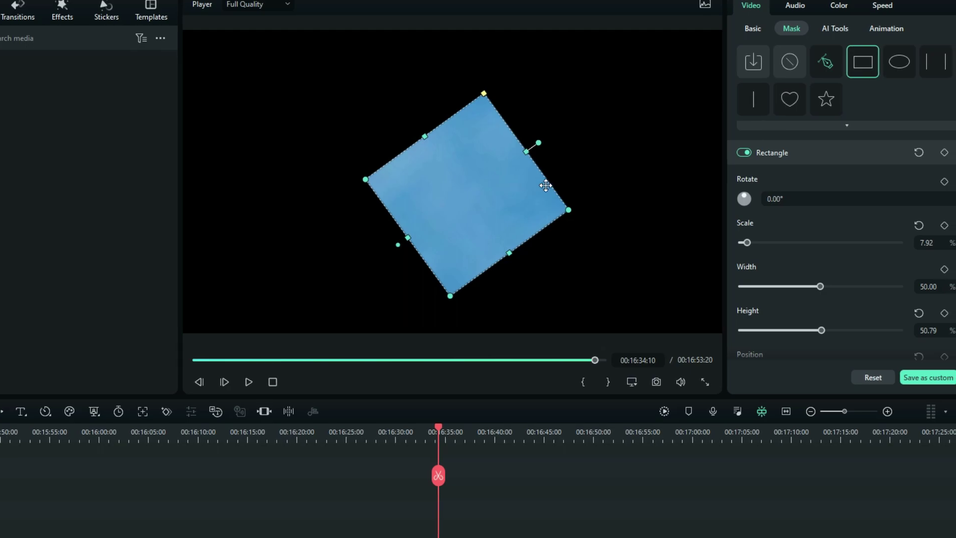
- Round the mask with a radius of about 72.59% and soften it with a blur strength of about 12.36%
scroll(821, 224, "down", 3)
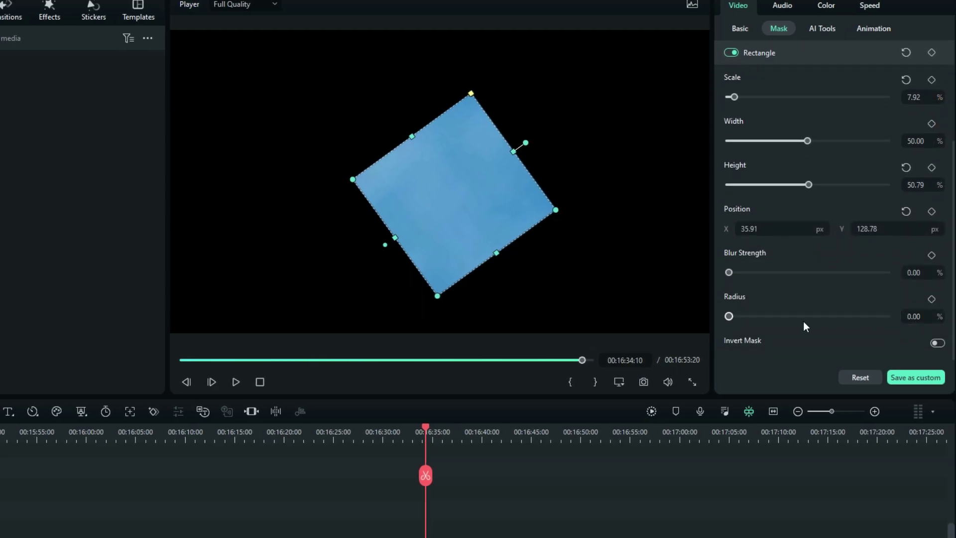
left_click_drag(728, 316, 844, 339)
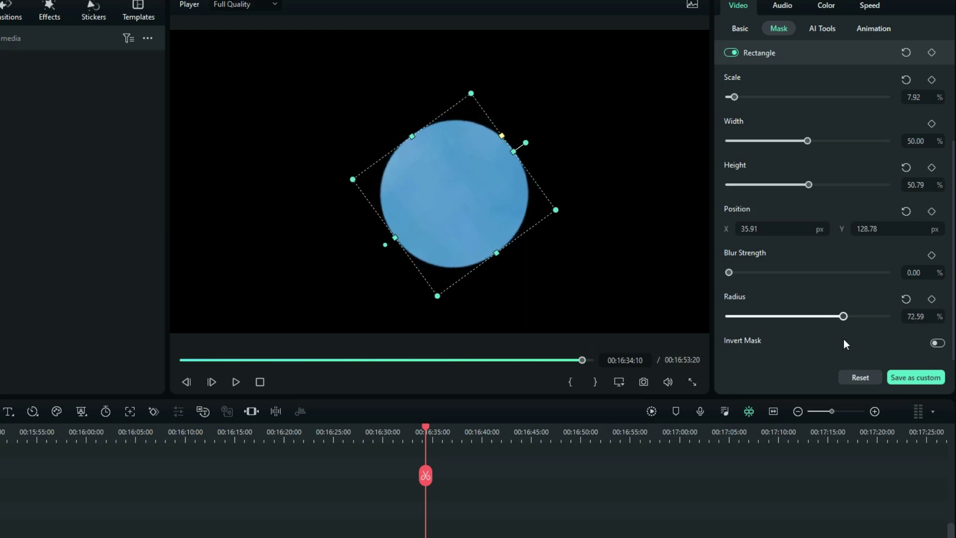
left_click_drag(731, 272, 750, 273)
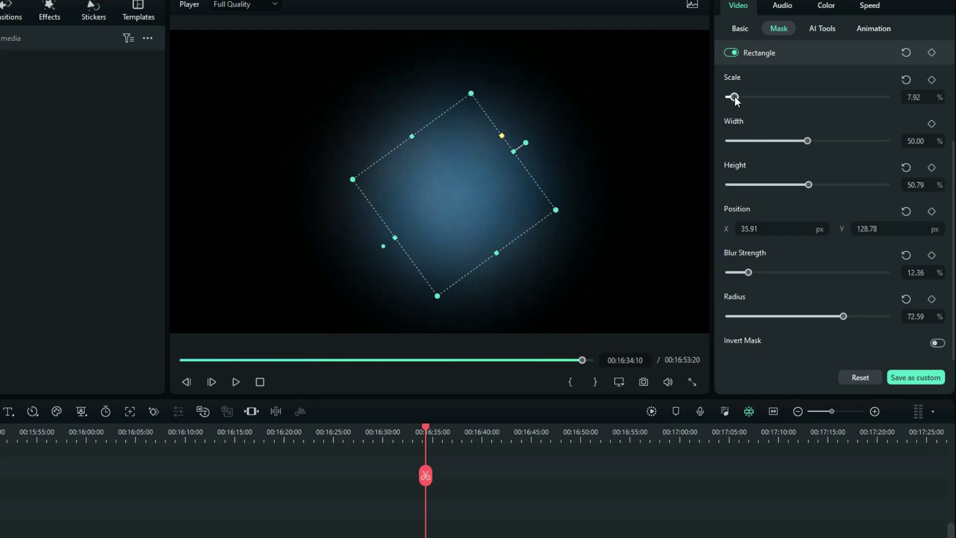
- Shrink the mask scale to 1%, invert the mask, and add a keyframe for all Rectangle mask properties
left_click_drag(735, 99, 726, 100)
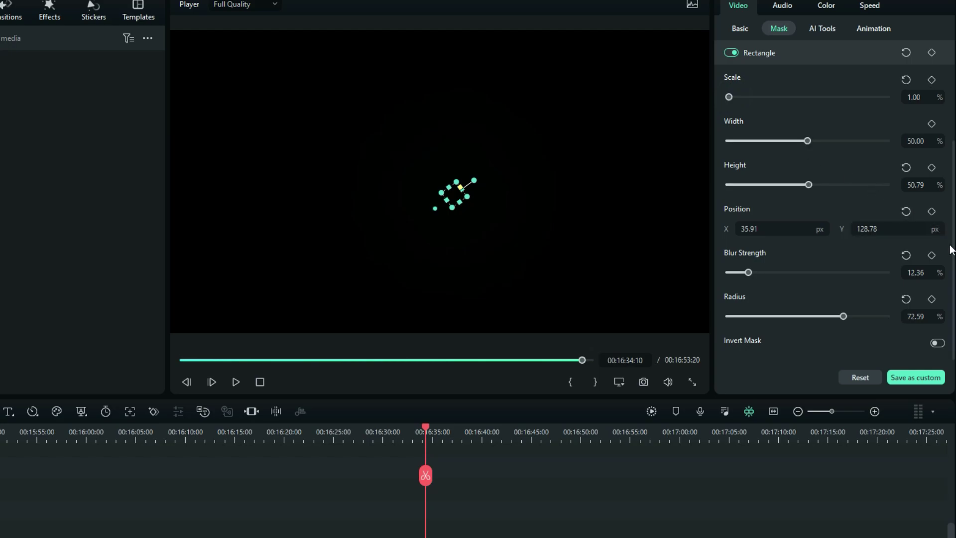
left_click(937, 343)
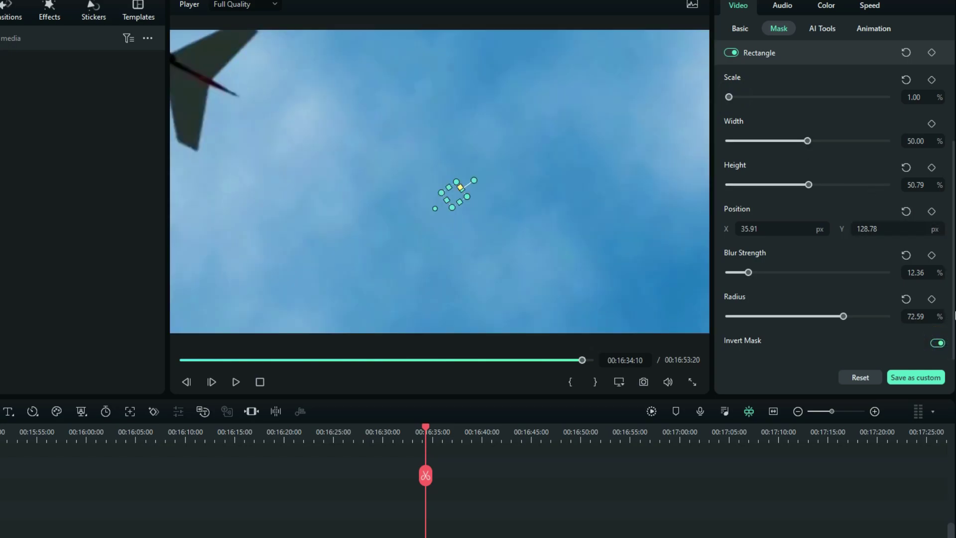
scroll(949, 311, "up", 3)
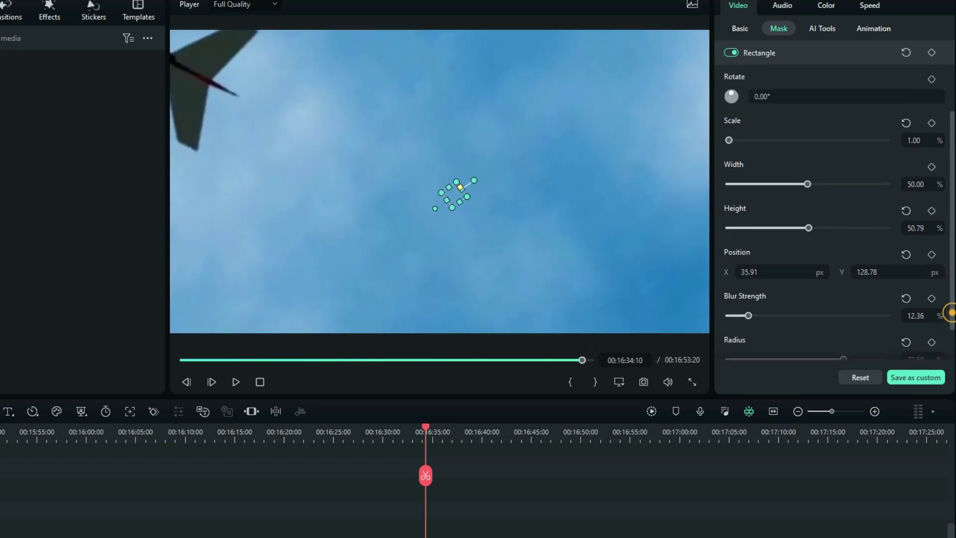
left_click(932, 117)
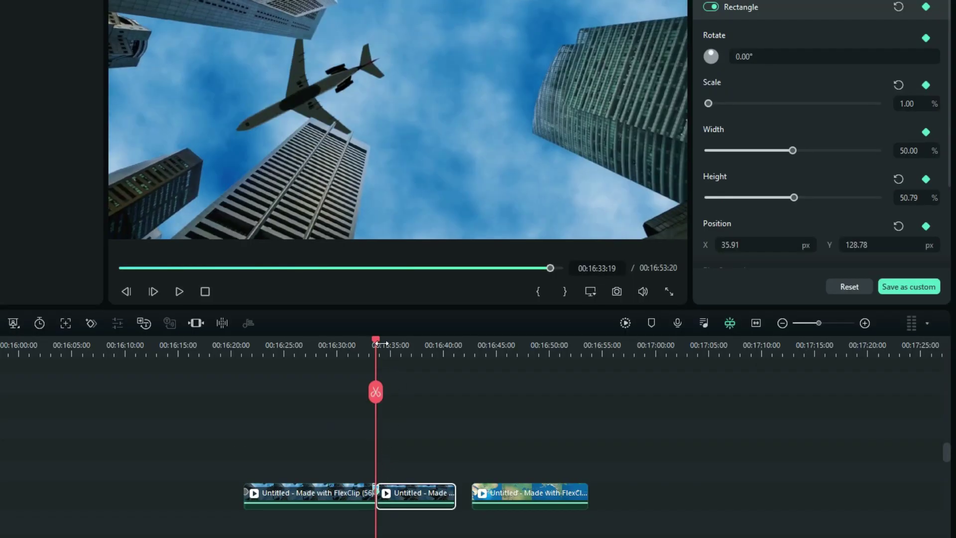
- At 00:16:37:29 in the second part, set the mask's blur strength to 70% and its scale to 120%
left_click_drag(378, 343, 422, 377)
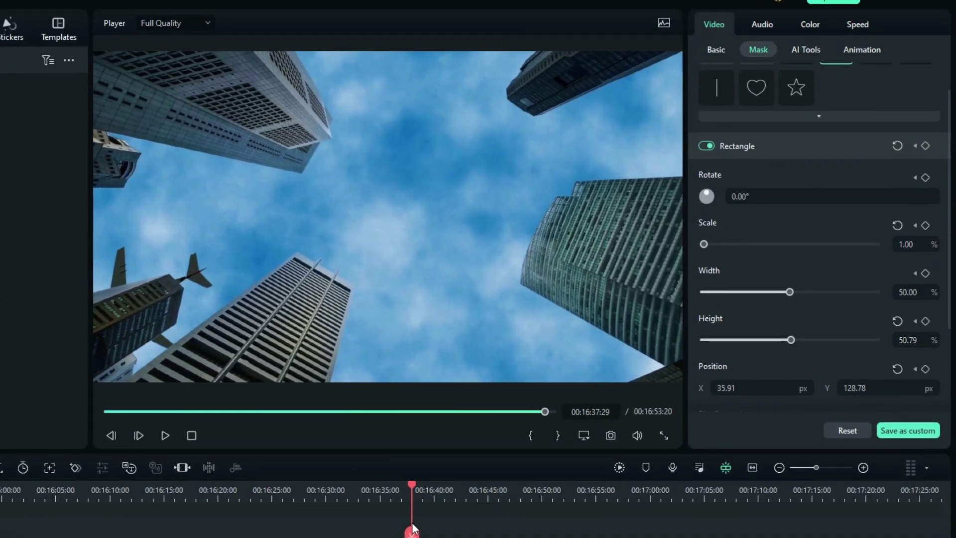
scroll(944, 155, "down", 3)
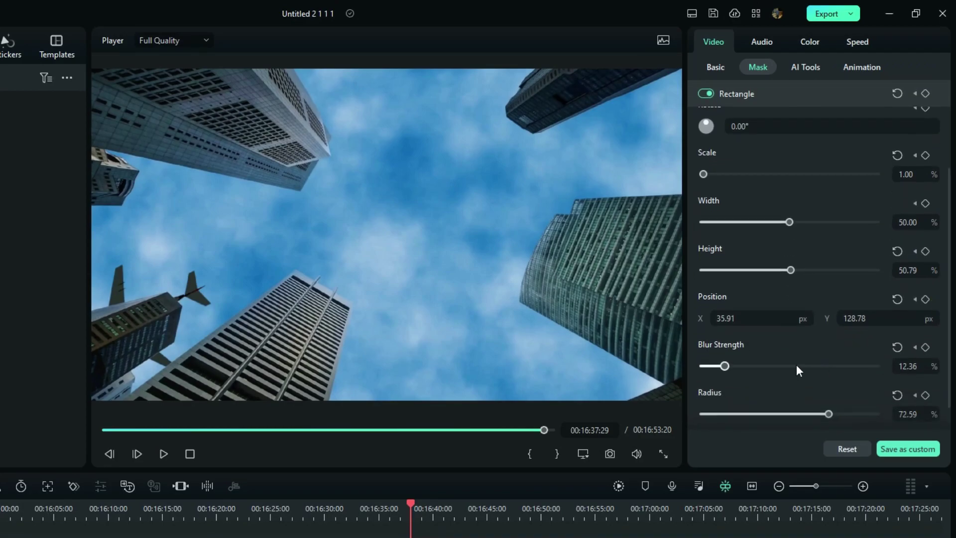
left_click(908, 215)
type("70")
key("Return")
left_click(914, 215)
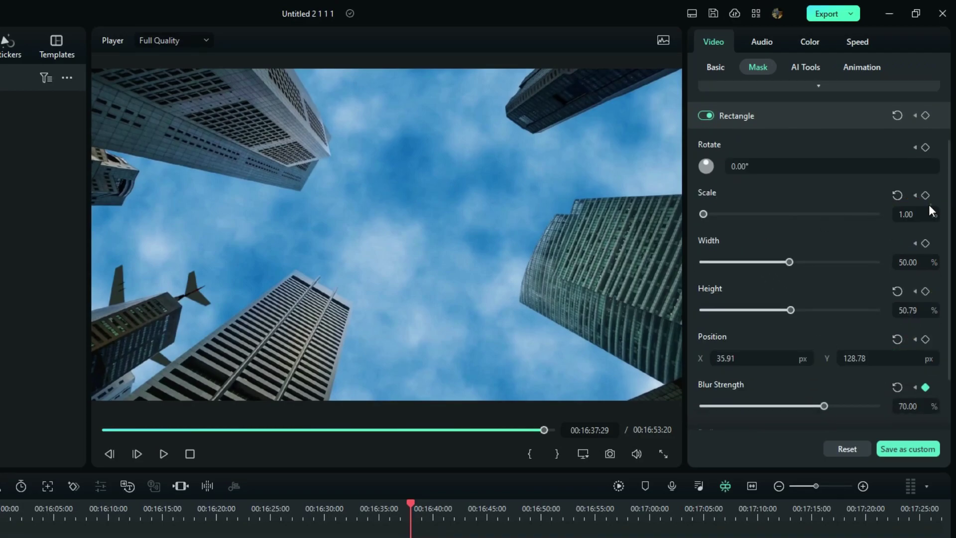
type("120")
key("Return")
left_click_drag(435, 219, 420, 233)
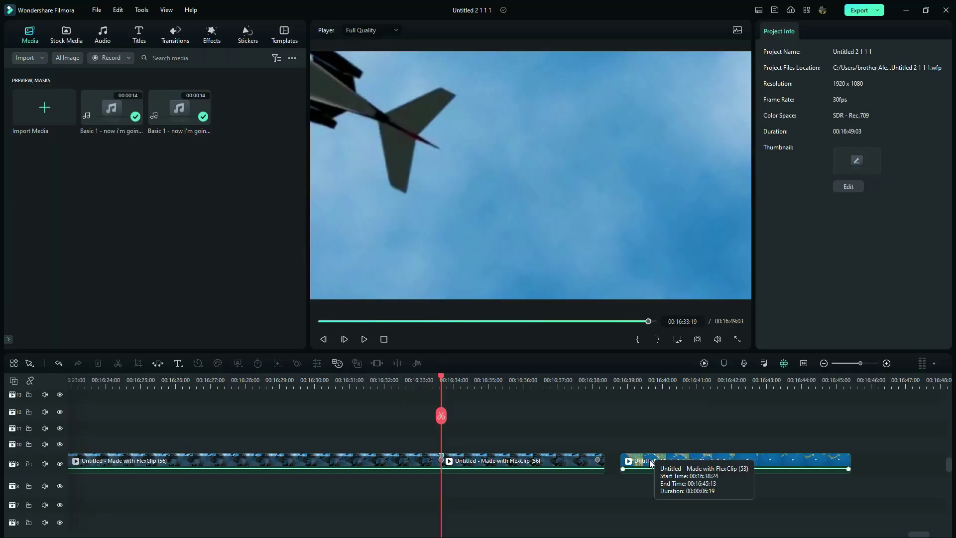
- Move the map clip to the track below so that it starts at the beginning of the masked second part
left_click_drag(626, 458, 450, 487)
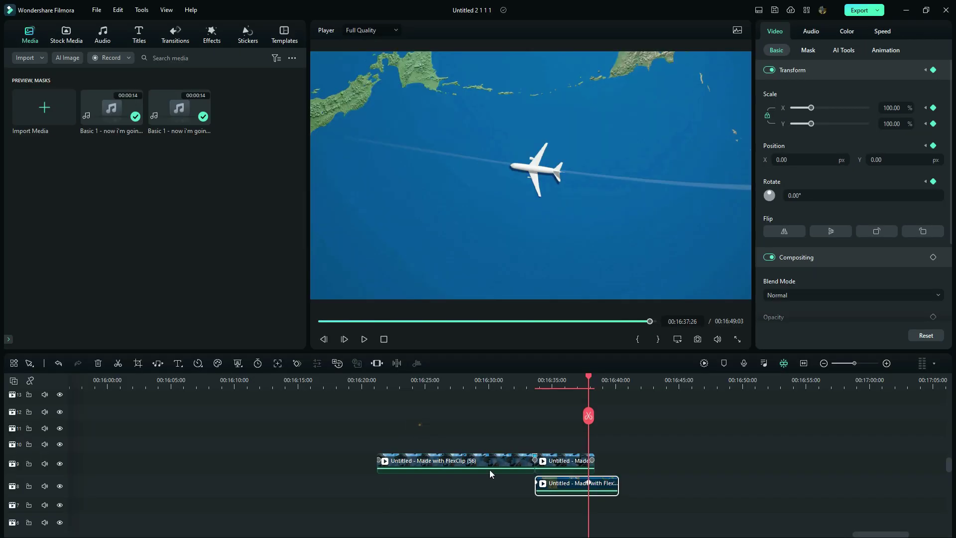
left_click_drag(420, 425, 589, 510)
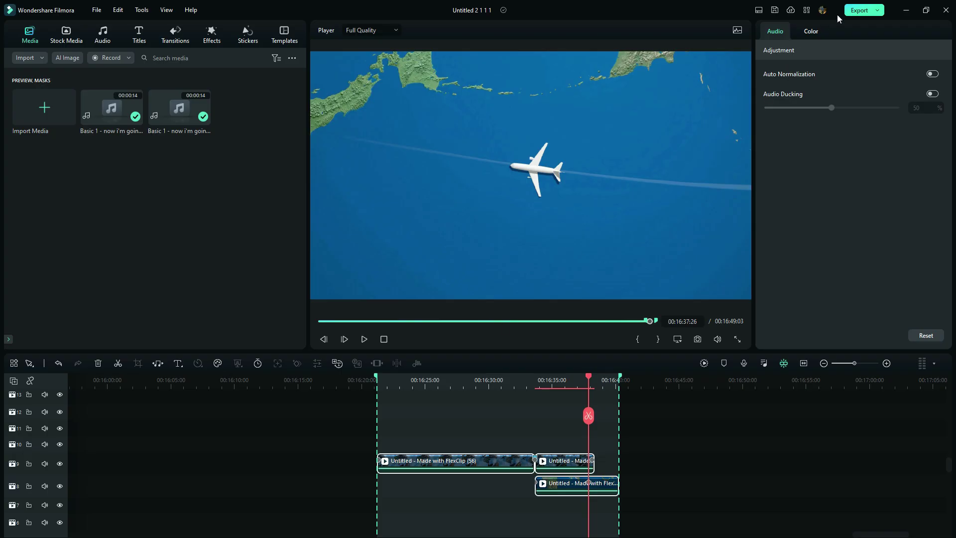
- Export the selected clip range as an MP4 named "masks preview 1" and close the export window
left_click(848, 11)
type("masks preview 1")
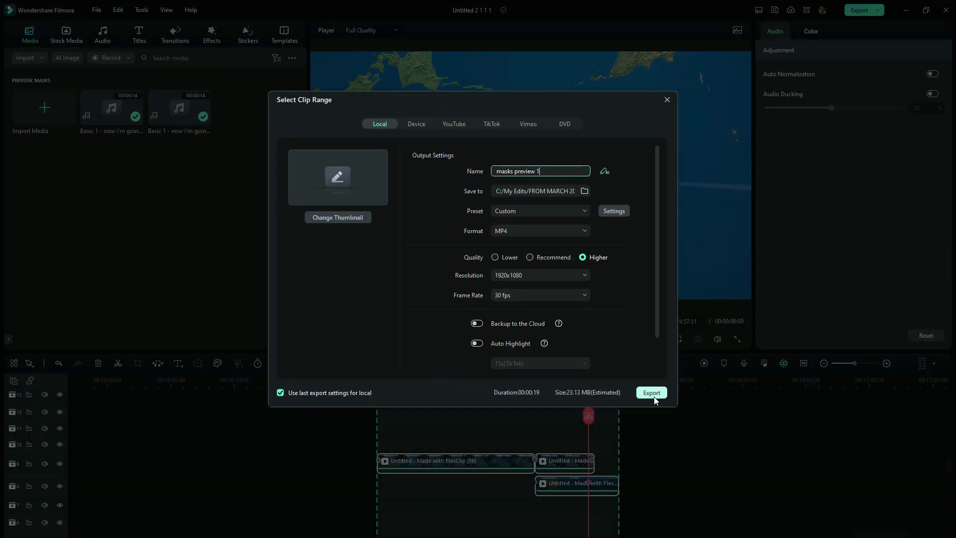
left_click(652, 394)
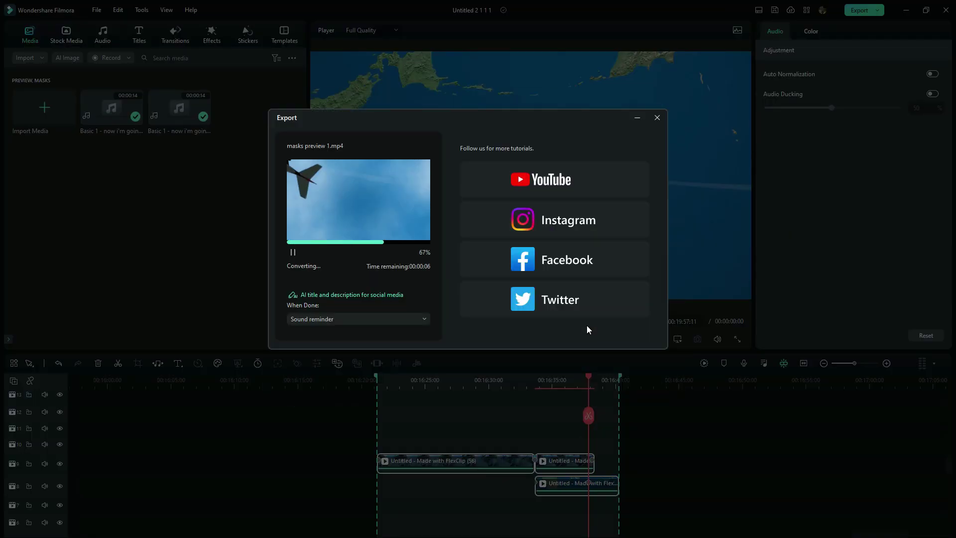
left_click(655, 118)
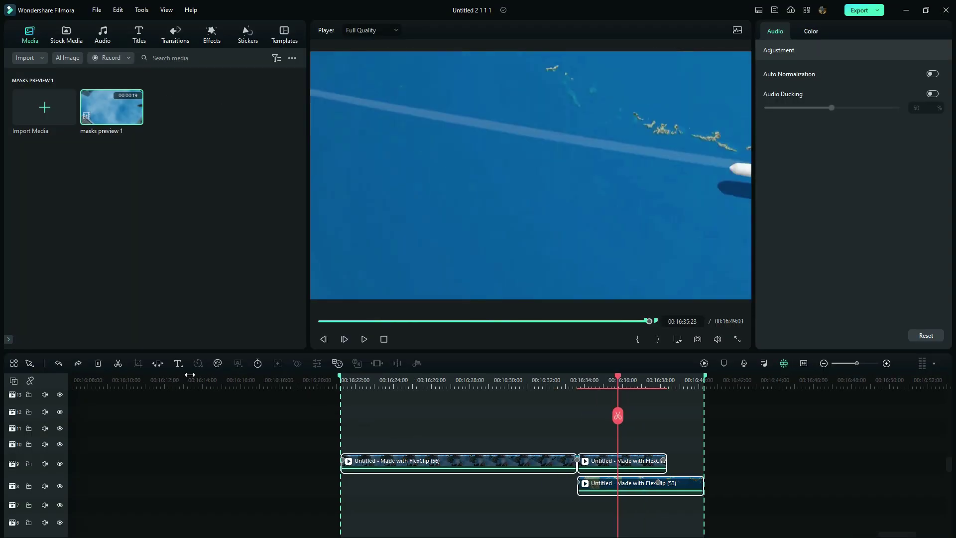
- Replace the exported clips on the timeline with the "masks preview 1" clip and cancel the selected range
left_click(99, 365)
left_click_drag(132, 111, 343, 487)
right_click(399, 437)
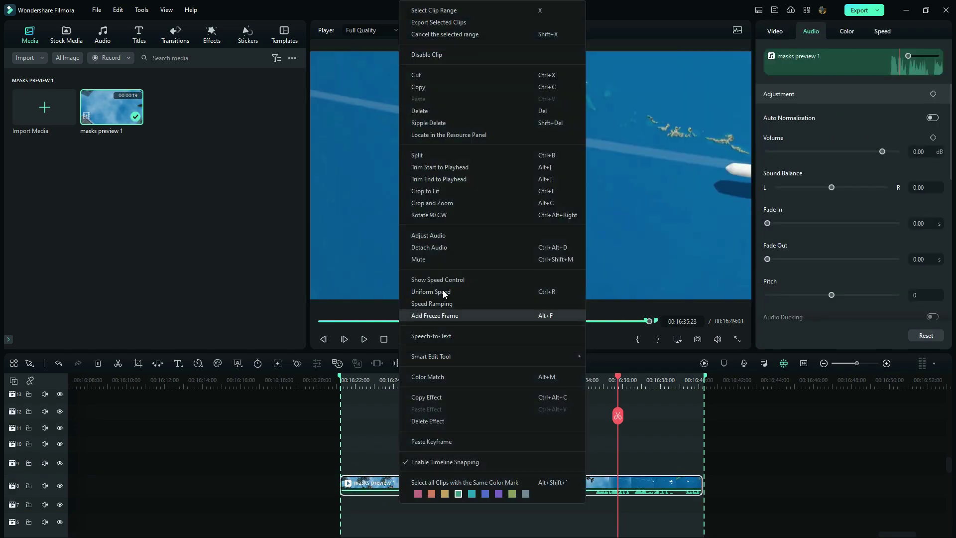
left_click(453, 35)
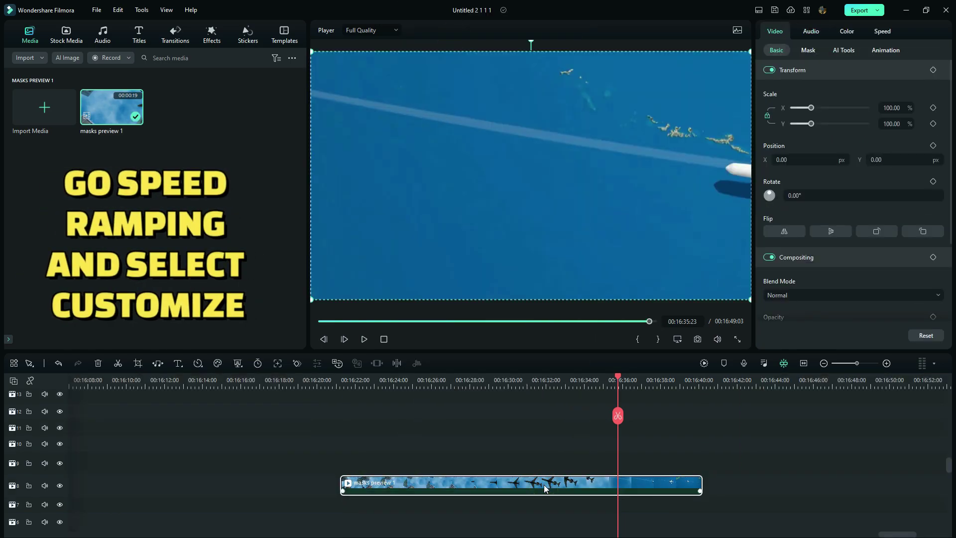
- Apply customized speed ramping to the "masks preview 1" clip
left_click(883, 31)
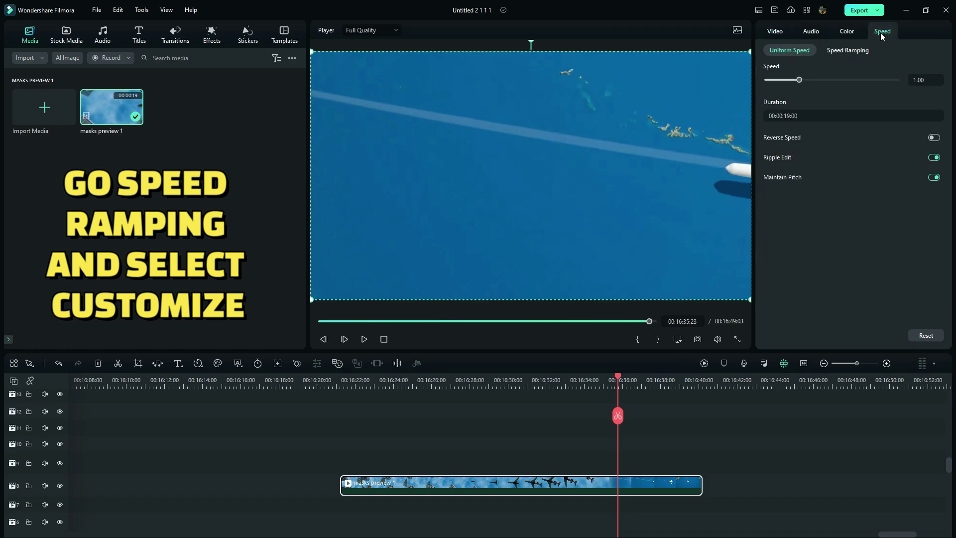
left_click(850, 50)
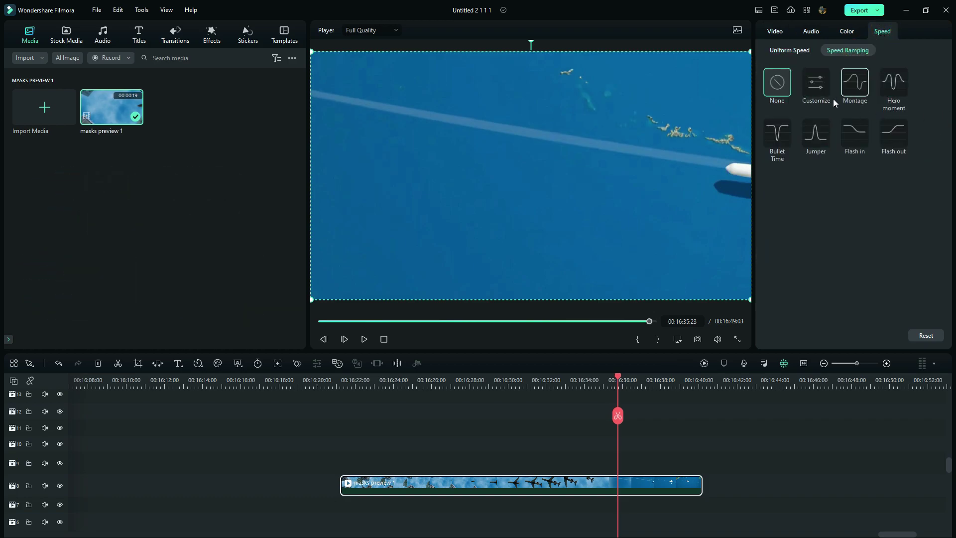
left_click(818, 84)
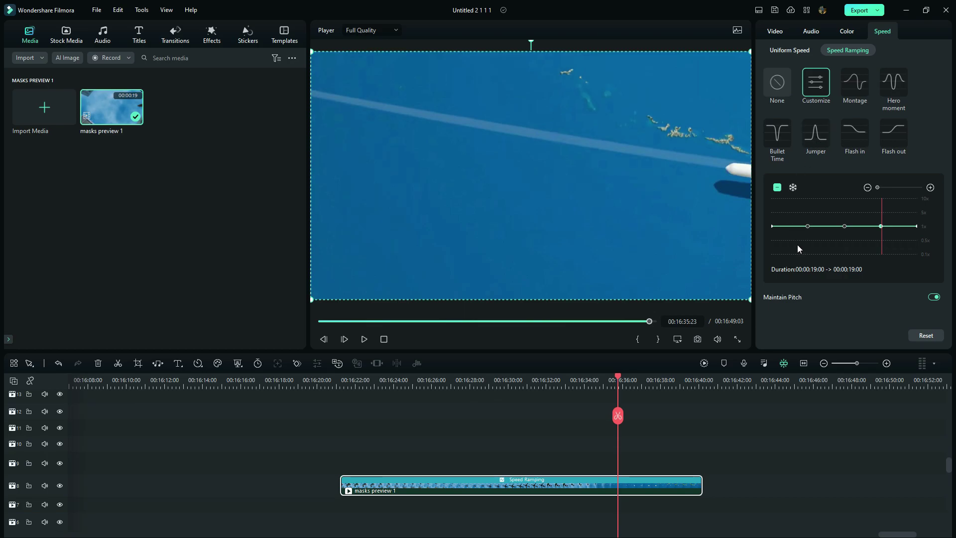
- Raise the middle point of the speed curve to between 5x and 10x and remove the point before it
left_click(844, 227)
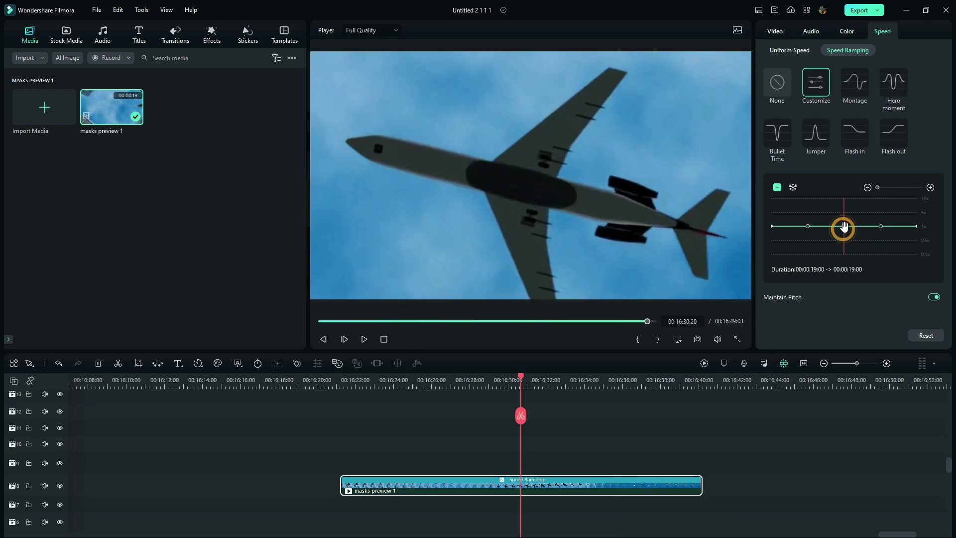
left_click(807, 226)
left_click_drag(807, 225, 855, 278)
left_click_drag(844, 226, 837, 207)
left_click(807, 226)
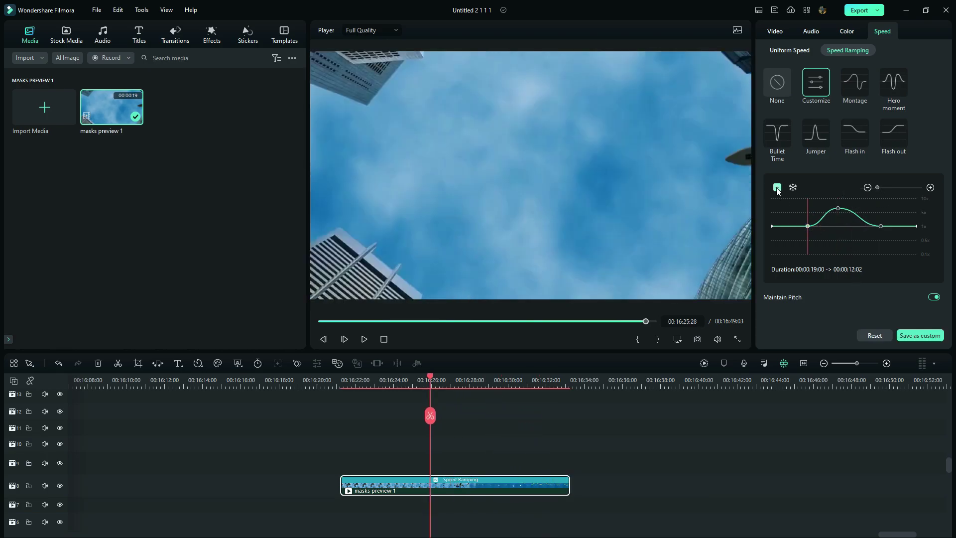
left_click(777, 187)
- Lower the curve's start slightly below 1x, shift the speed peak later, and set the following point just below 1x in the map section
left_click_drag(771, 226, 771, 230)
left_click(852, 202)
left_click_drag(880, 226, 867, 230)
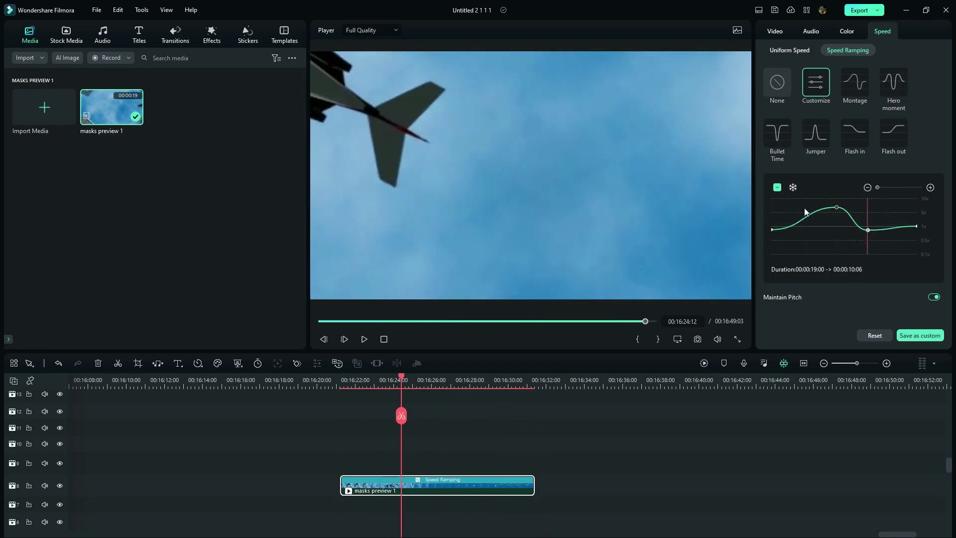
left_click_drag(805, 212, 854, 210)
left_click(855, 208)
left_click_drag(772, 229, 773, 232)
left_click_drag(854, 209, 888, 231)
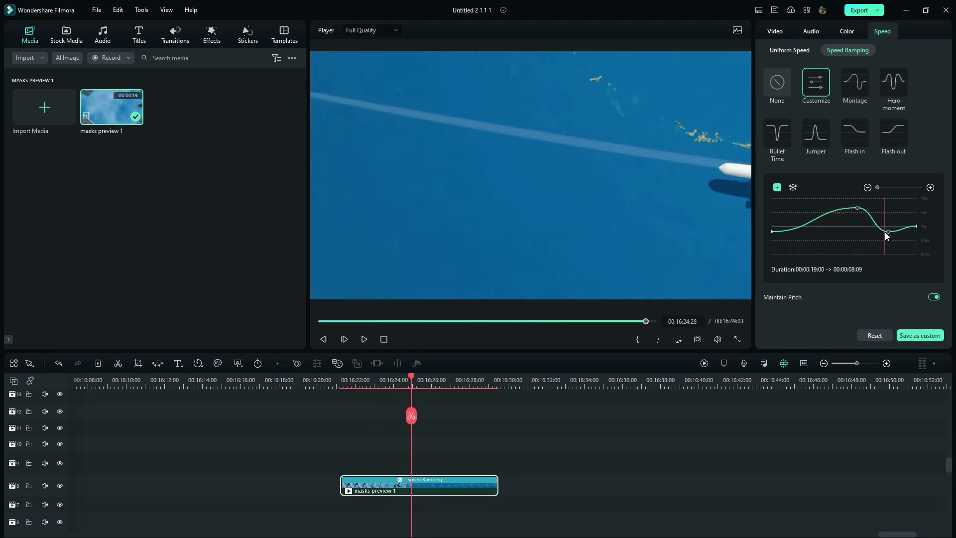
left_click(907, 238)
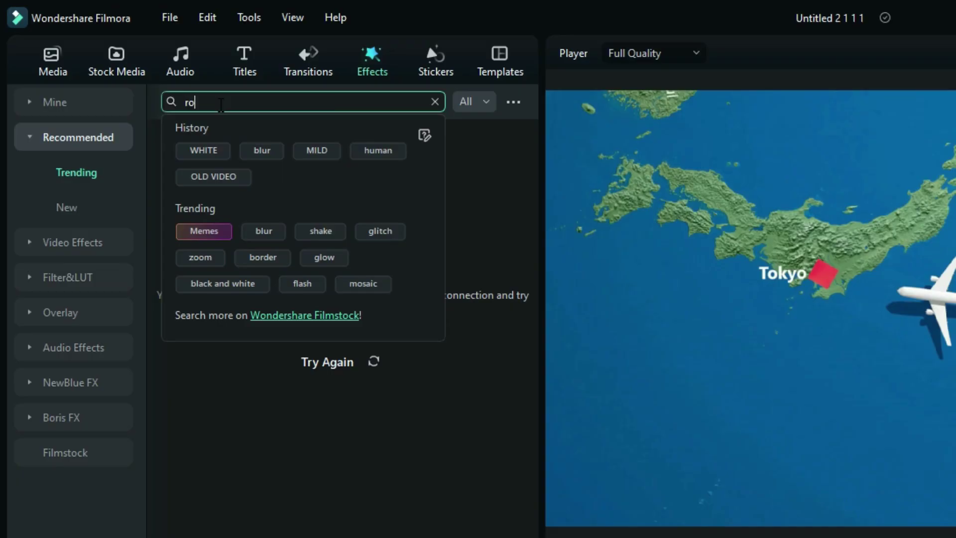
- Search the effects for "rotation blur" and place the Rotate Blur effect on the track above the clip's transition
type("tation blur")
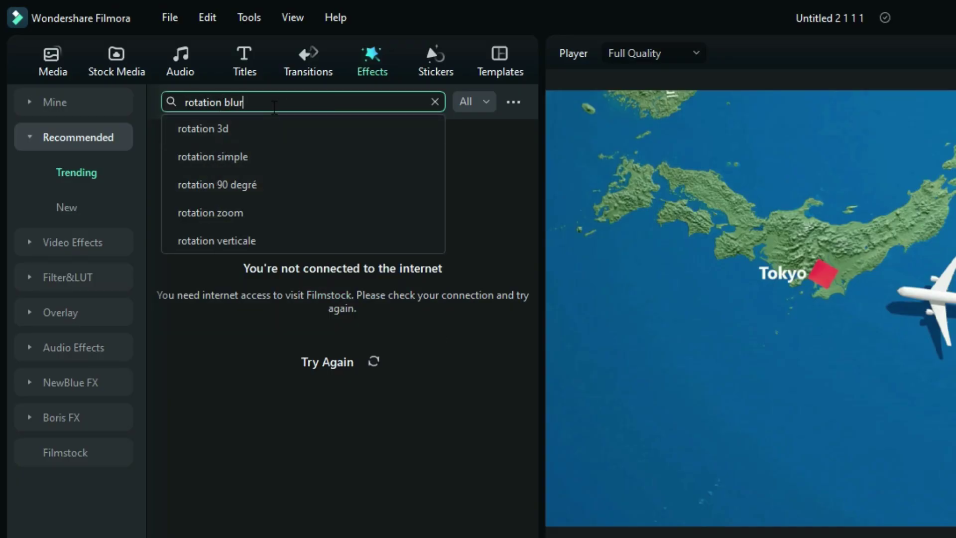
key("Return")
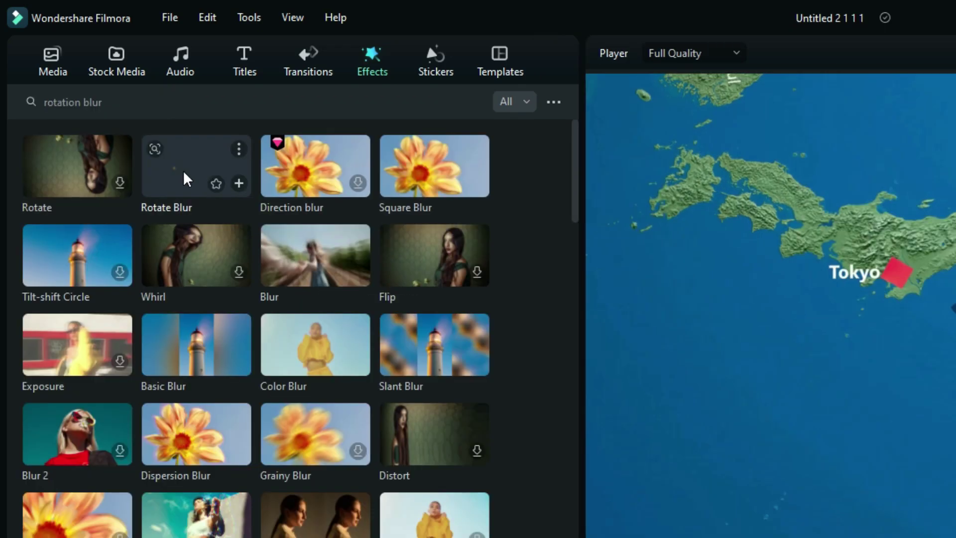
left_click_drag(187, 179, 401, 463)
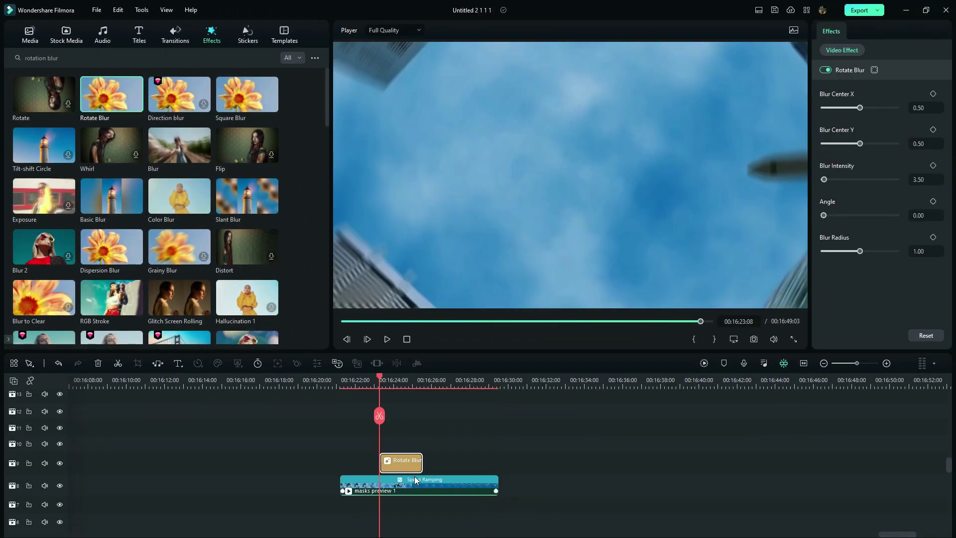
- At 00:16:24:10, set the Rotate Blur's Blur Intensity to 13 with a keyframe
left_click_drag(379, 381, 402, 429)
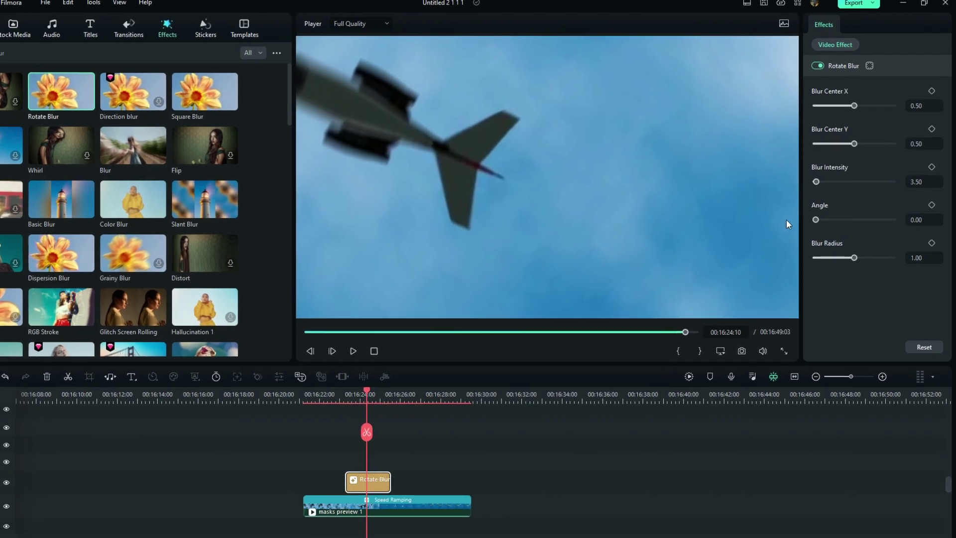
left_click_drag(823, 180, 814, 180)
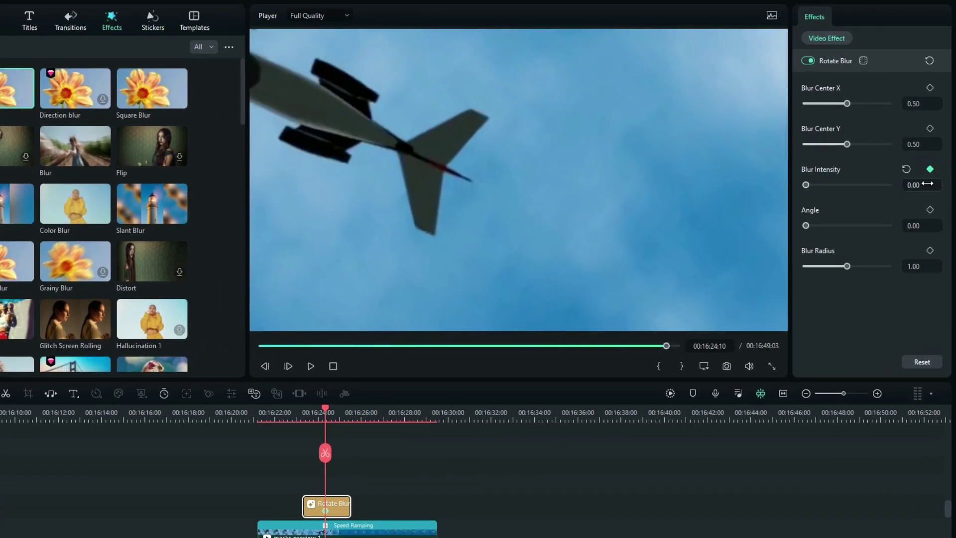
type("13")
left_click(875, 193)
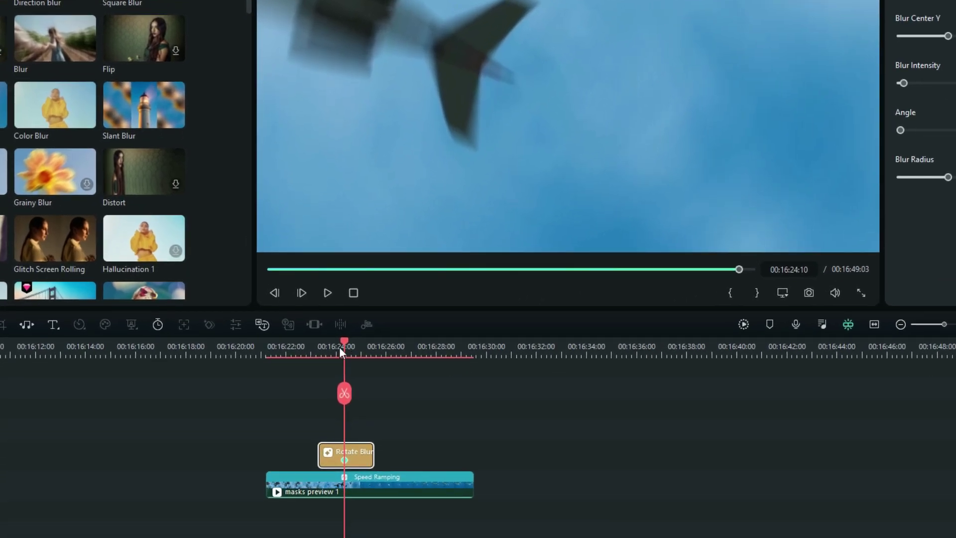
- Reduce the Rotate Blur's Blur Intensity to its minimum at 00:16:23:10 and 00:16:25:14, near the effect's start and end
left_click_drag(323, 414, 304, 449)
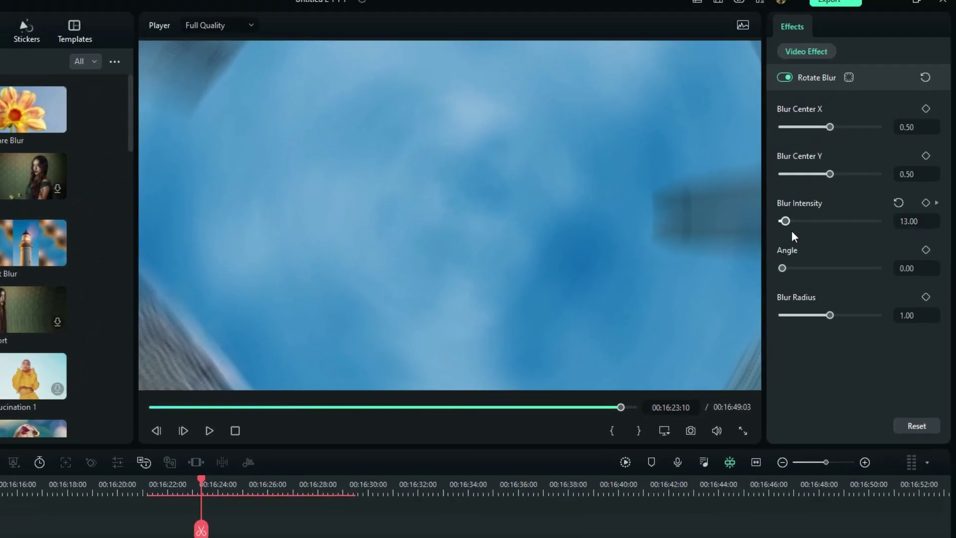
left_click_drag(858, 135, 852, 135)
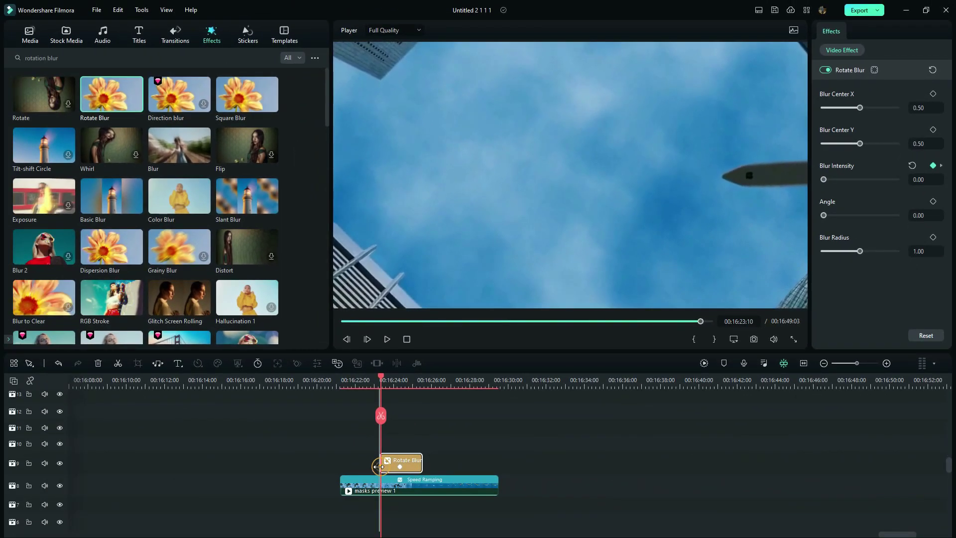
left_click_drag(379, 377, 425, 378)
left_click_drag(426, 433, 422, 435)
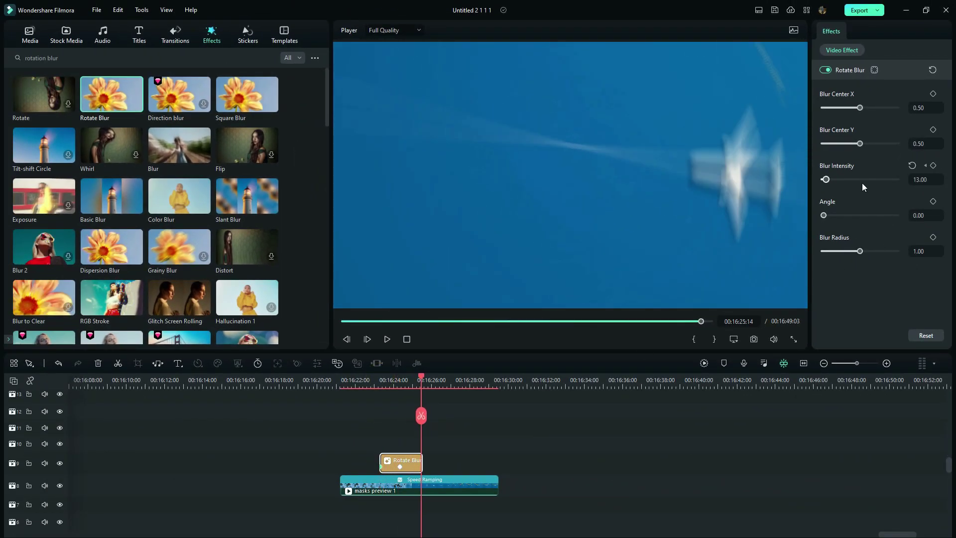
left_click_drag(825, 179, 801, 176)
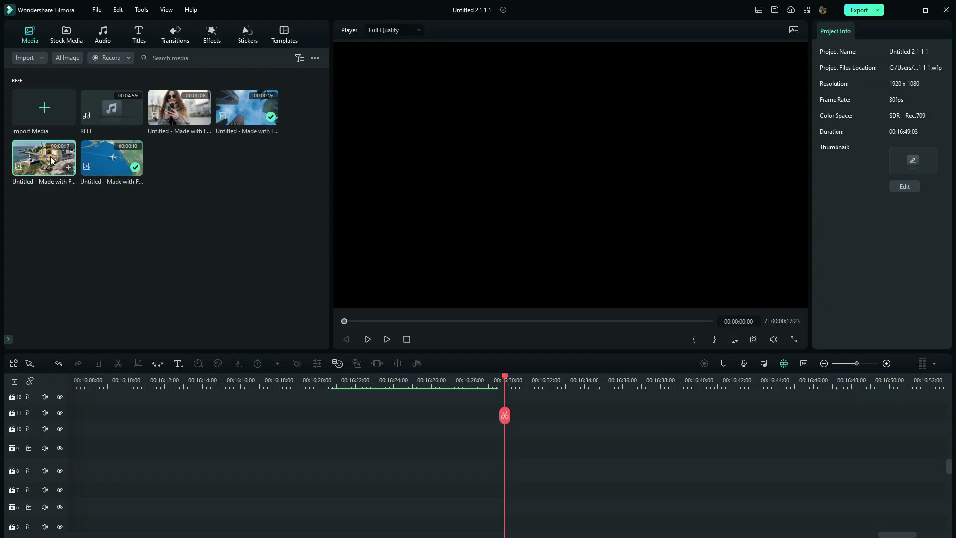
- Preview the coastal city clip and select the clip of the woman with the phone in the media library
double_click(52, 161)
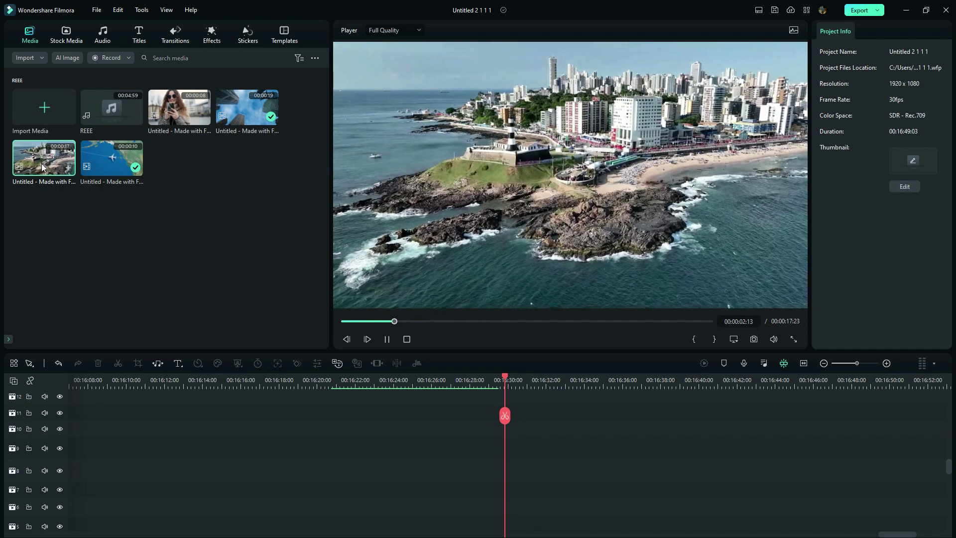
left_click(177, 113)
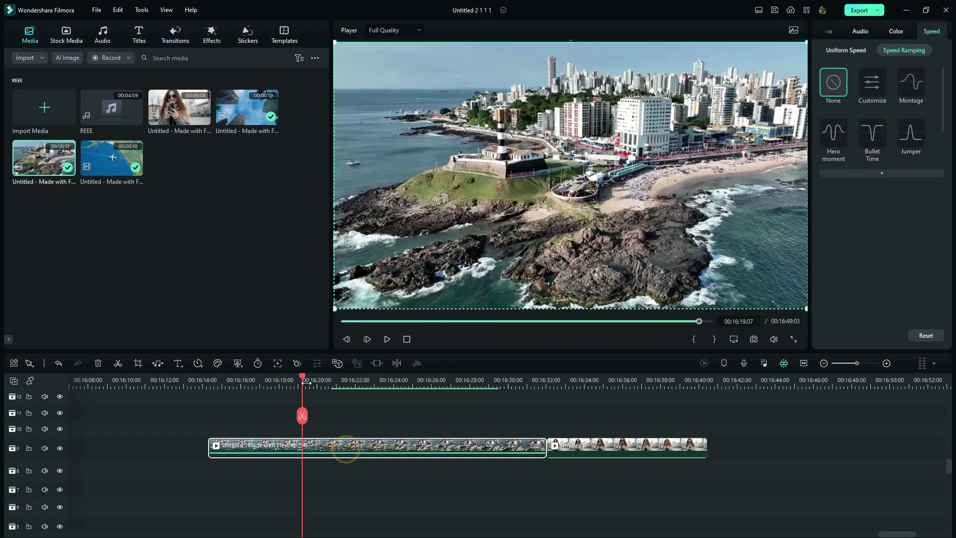
- Apply customized speed ramping to the coastal city clip and enlarge the speed curve area
left_click_drag(303, 381, 366, 405)
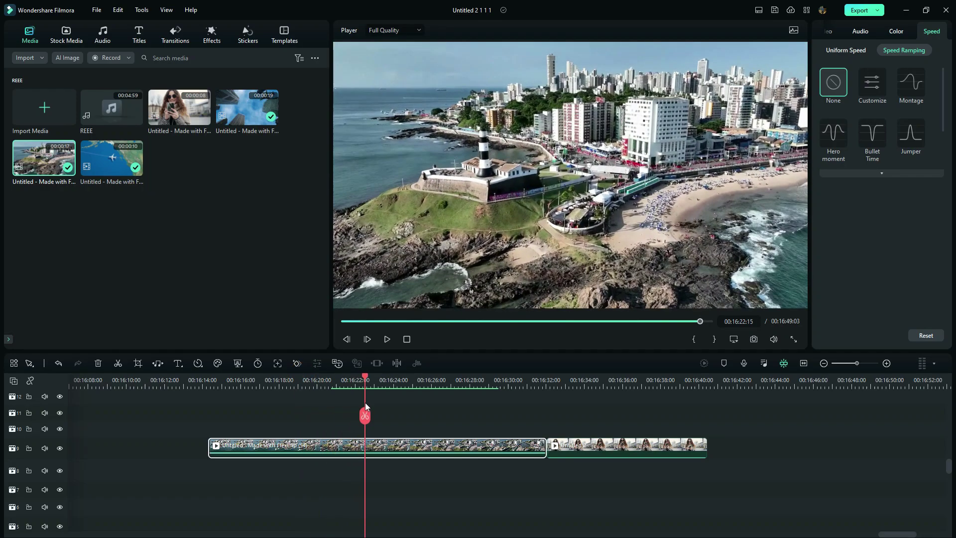
left_click(873, 83)
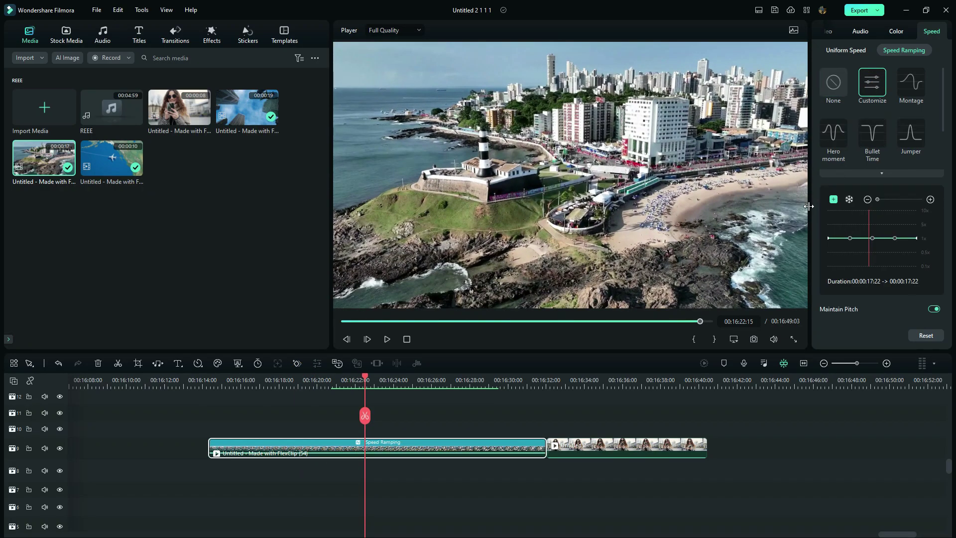
left_click_drag(809, 224, 609, 224)
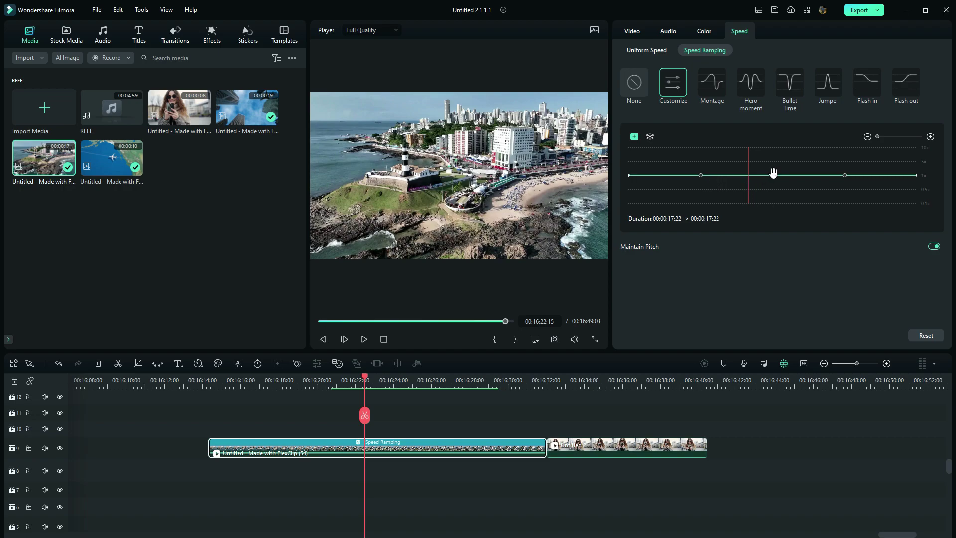
- Shape the coastal clip's speed curve with a slow start, a late peak between 5x and 10x, and a 1x end point, then play it back
left_click_drag(699, 175, 893, 173)
left_click_drag(817, 156, 827, 153)
left_click_drag(628, 176, 629, 178)
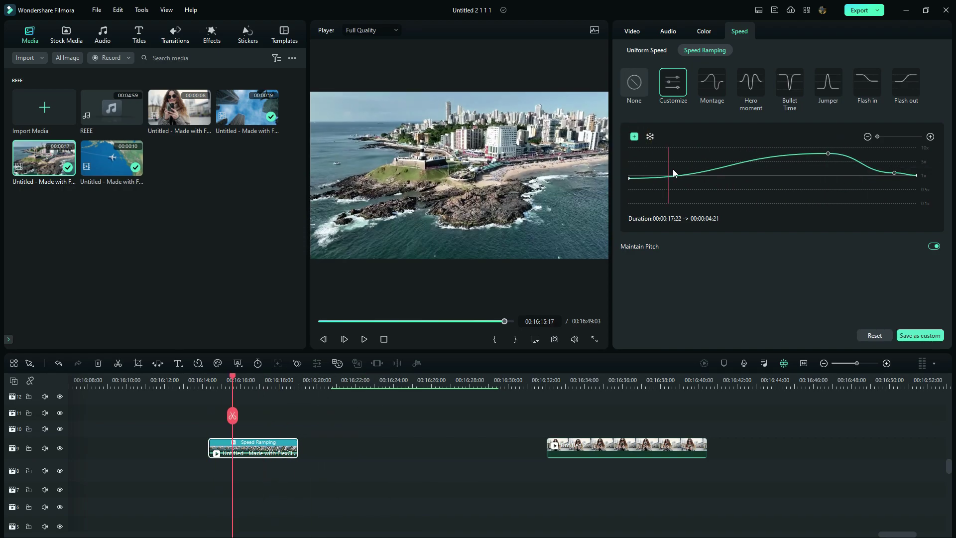
left_click_drag(827, 154, 834, 161)
left_click_drag(747, 163, 694, 178)
left_click_drag(834, 161, 874, 151)
left_click_drag(894, 172, 914, 175)
left_click(225, 381)
key("space")
left_click(291, 386)
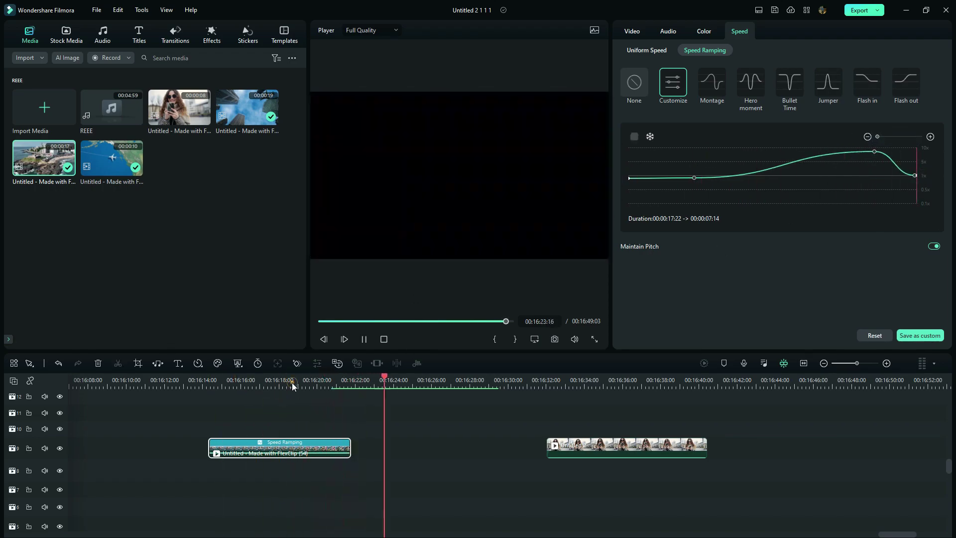
- Refine the coastal clip's curve by delaying the ramp's start, raising the peak to just under 10x, and setting the end point slightly above 1x
left_click_drag(694, 177, 745, 177)
left_click_drag(874, 151, 865, 148)
left_click_drag(915, 175, 914, 173)
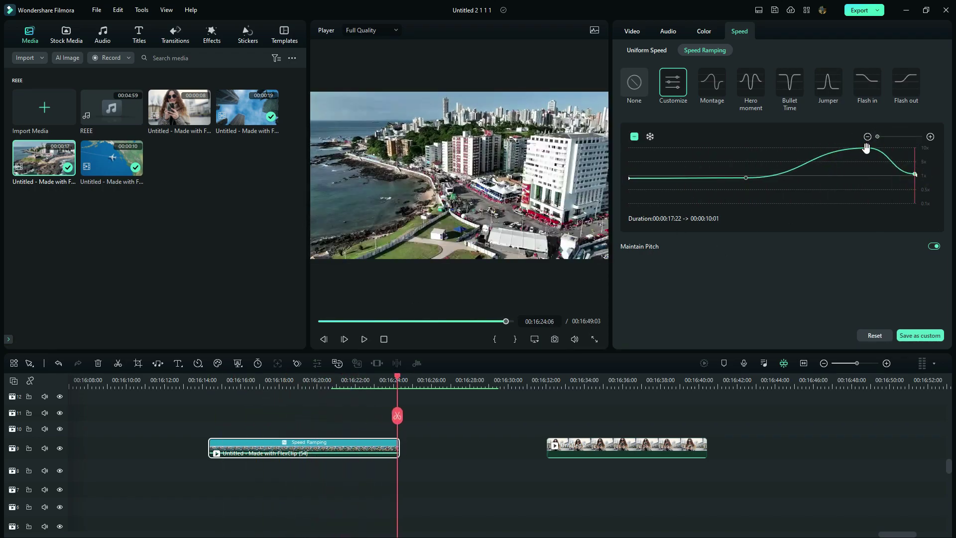
left_click_drag(866, 148, 866, 149)
left_click_drag(391, 385, 374, 399)
left_click_drag(746, 178, 713, 177)
- Play back the ramped coastal clip, mark it near 00:16:21:01, and restore the preview area's width
left_click(284, 385)
key("space")
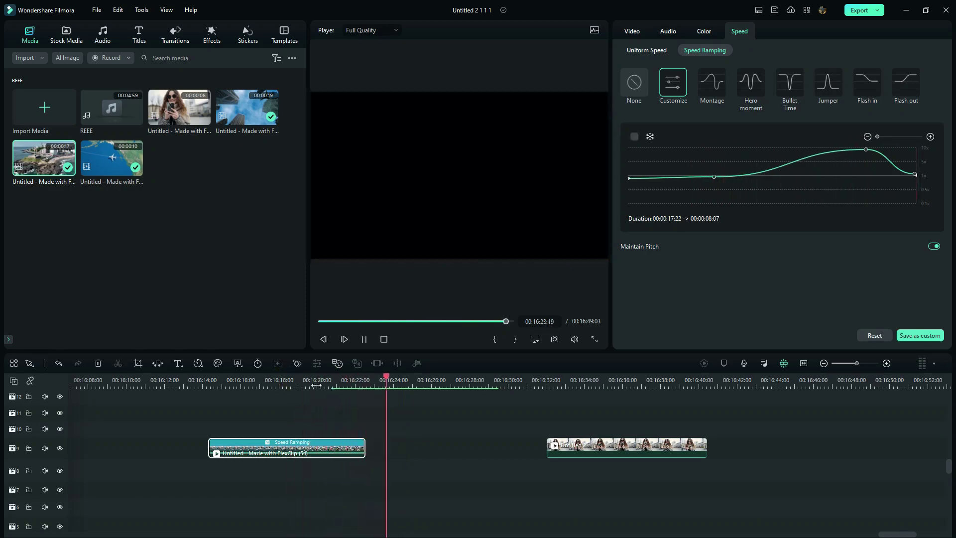
left_click(316, 385)
key("space")
left_click_drag(329, 379, 340, 396)
left_click(336, 377)
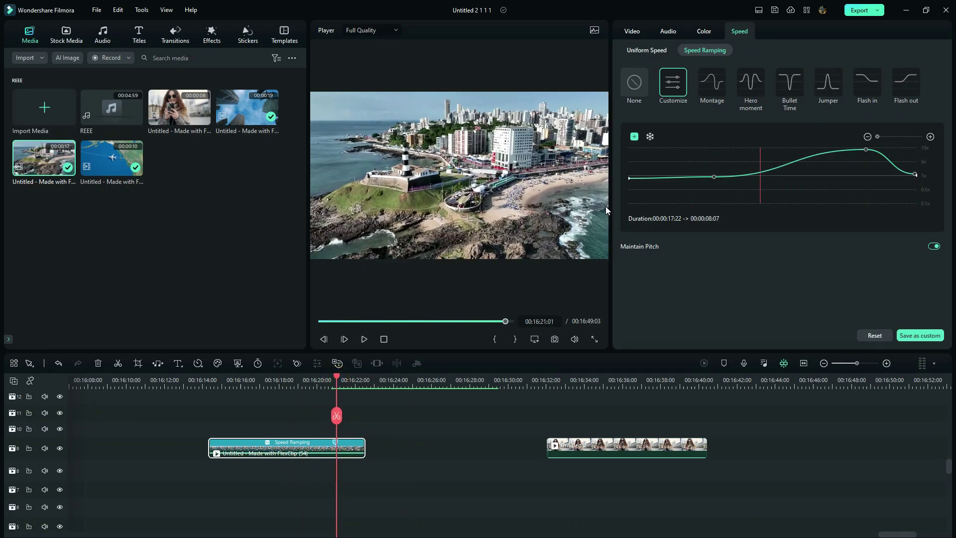
left_click_drag(605, 206, 823, 209)
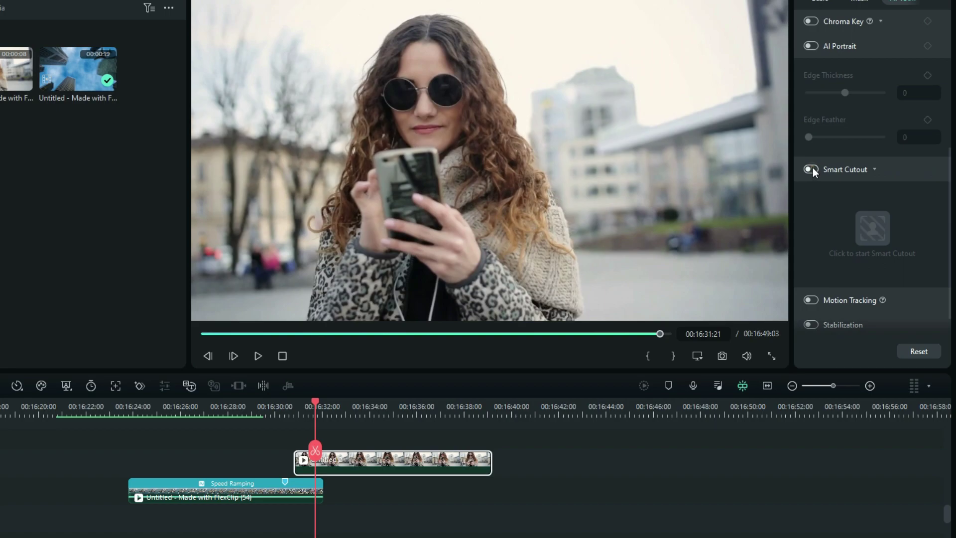
- Open Smart Cutout for the woman's clip and brush over both sunglass lenses on its first frame
left_click(811, 170)
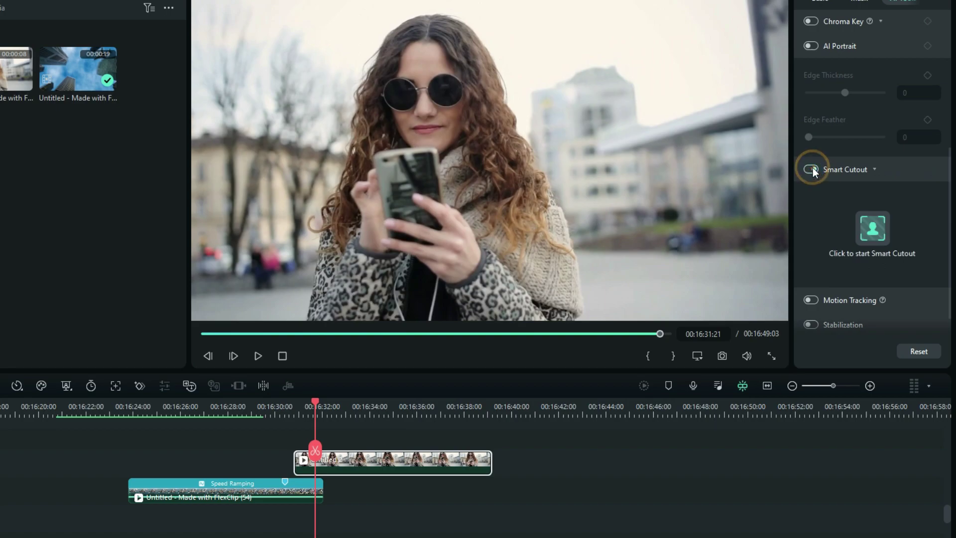
left_click(879, 226)
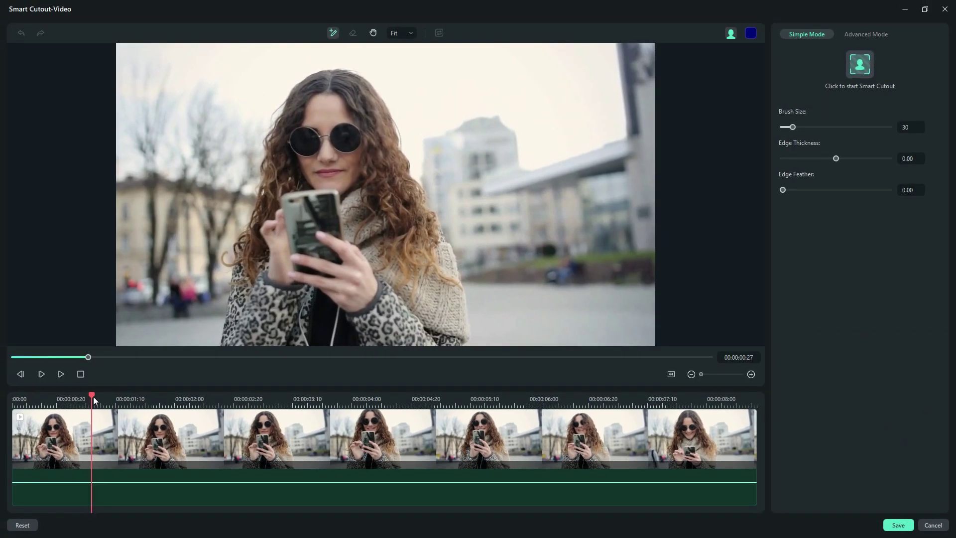
left_click_drag(88, 398, 13, 405)
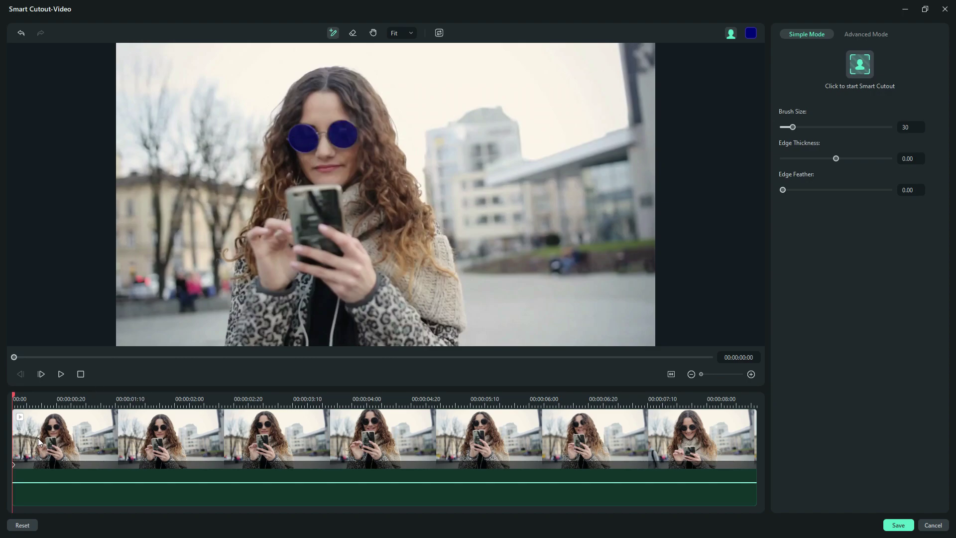
- Brush over both lenses on the opening frames up to 00:00:00:05 and track the selection through the clip in Advanced Mode
key("Right")
key("Right")
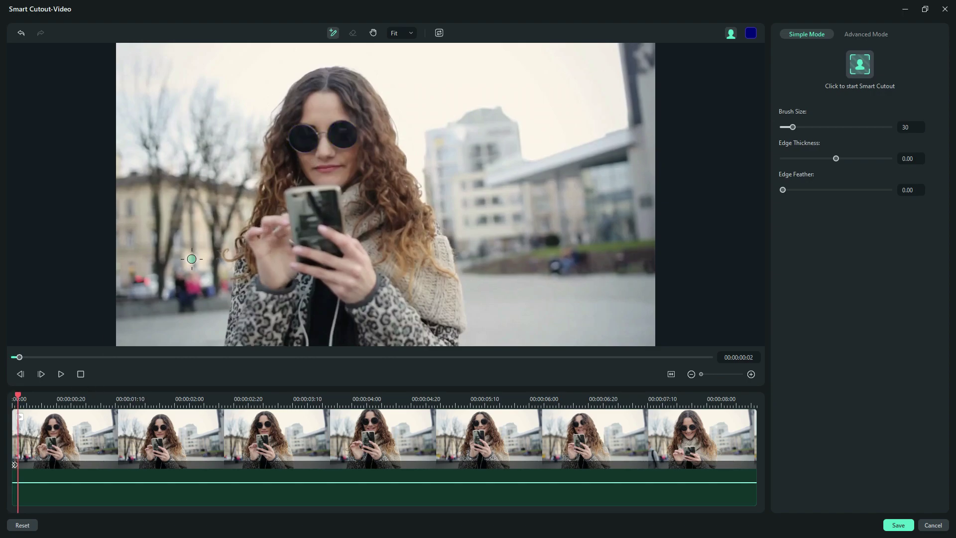
key("Right")
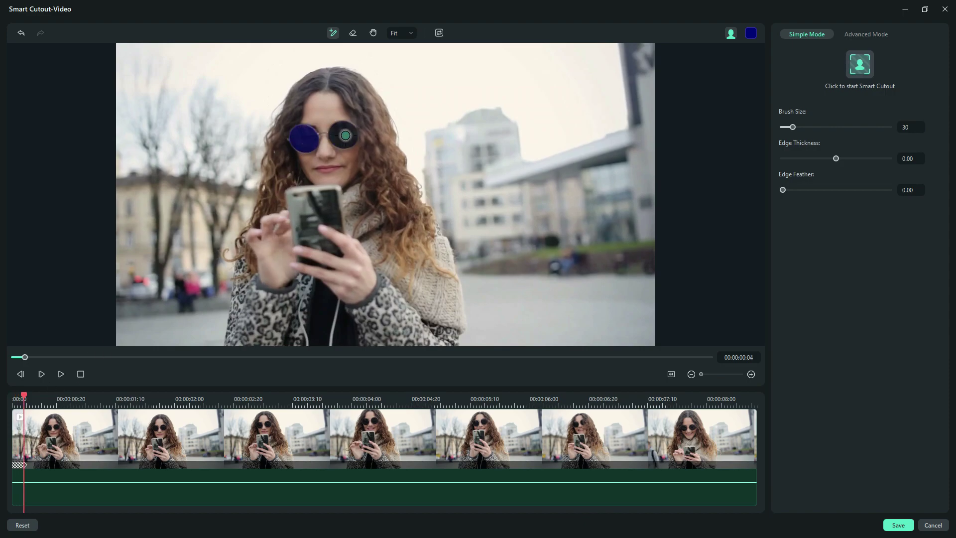
left_click(29, 451)
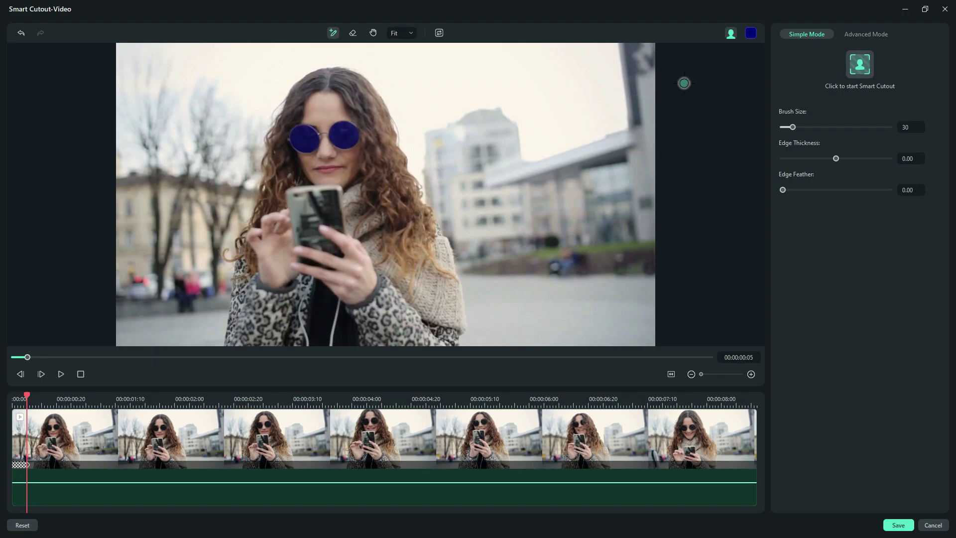
left_click(858, 33)
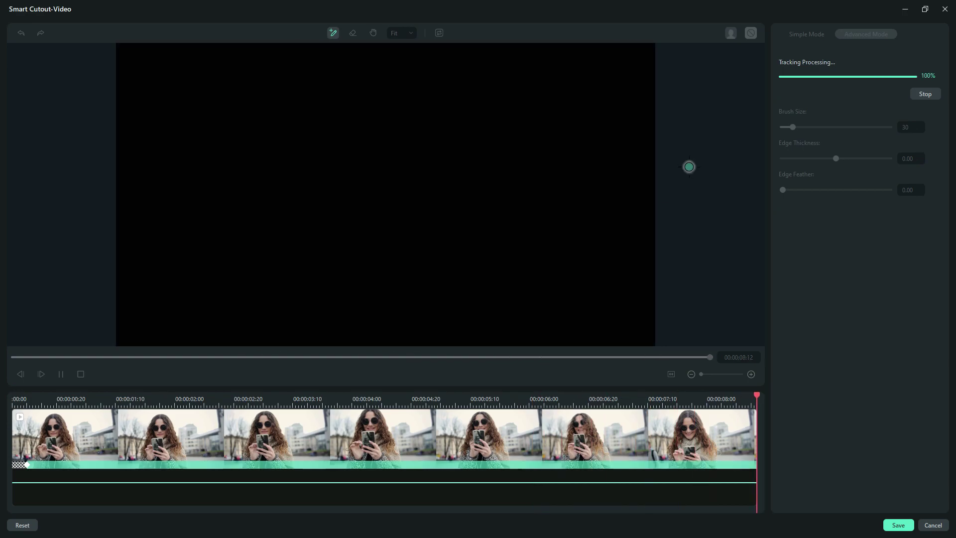
- Erase the stray cutout selection in the hair beside the lens at 00:00:05:19
scroll(272, 121, "up", 3)
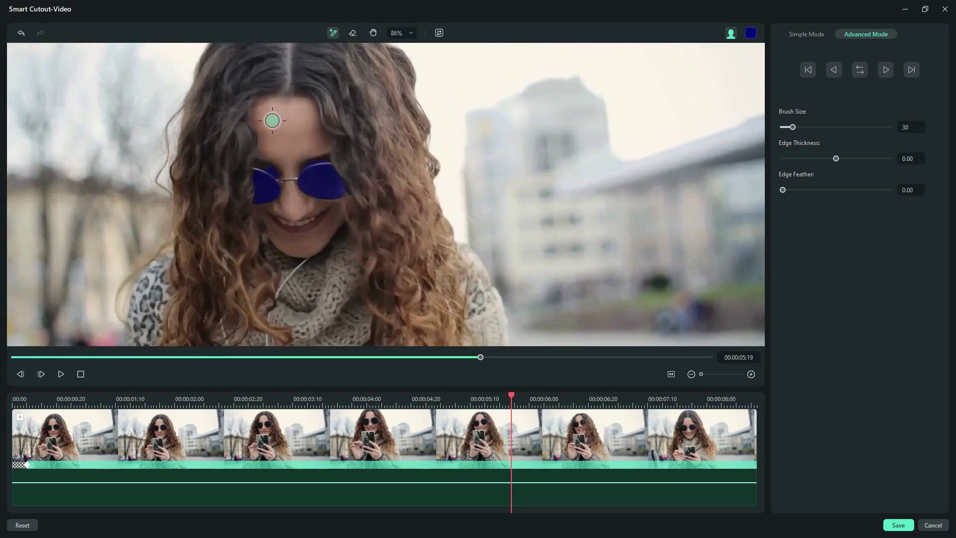
scroll(272, 120, "up", 5)
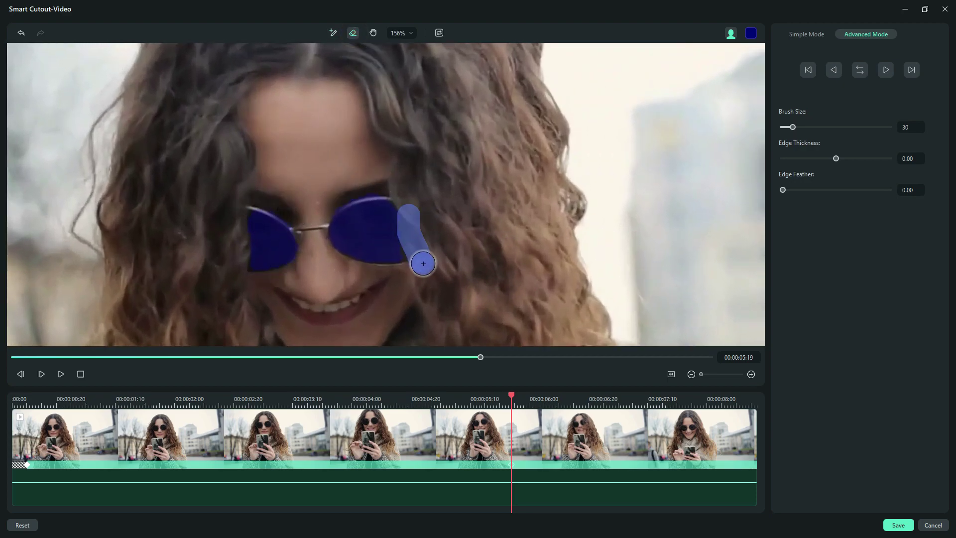
left_click_drag(423, 263, 398, 192)
- Erase the passer-by from the selection around 00:00:06:08 to 00:00:06:13 with the brush enlarged to 214, and re-track forward
mouse_move(45, 324)
left_mouse_down()
mouse_move(66, 215)
mouse_move(88, 226)
mouse_move(54, 329)
left_mouse_up()
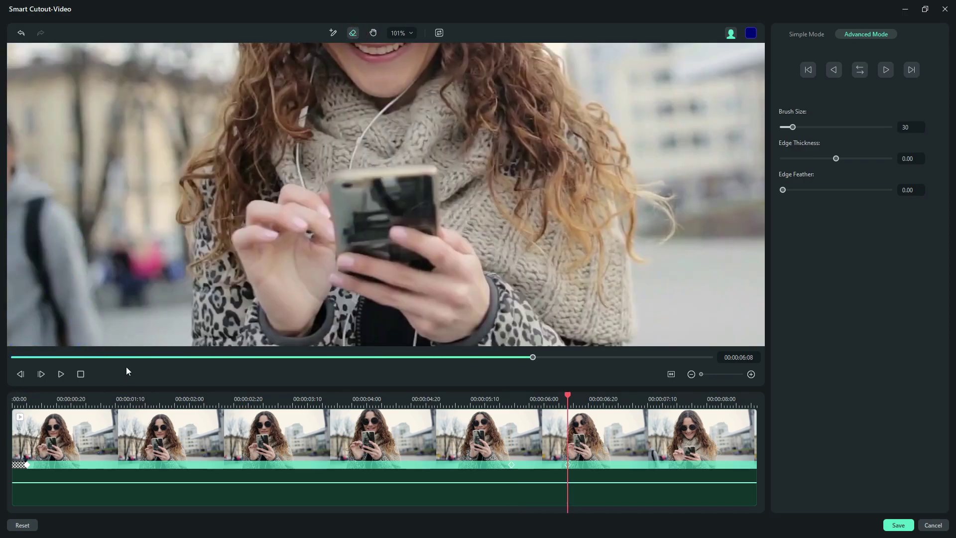
left_click_drag(793, 126, 856, 127)
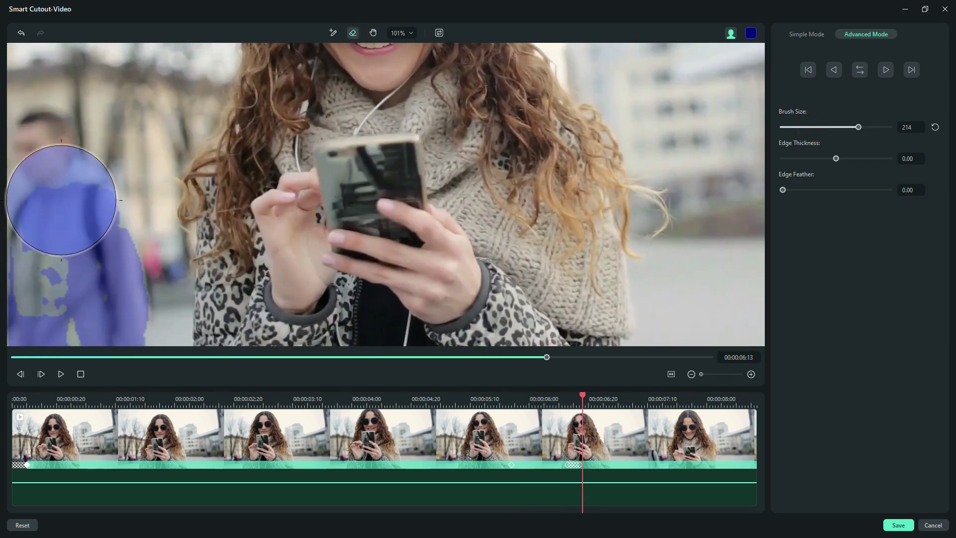
left_click(885, 69)
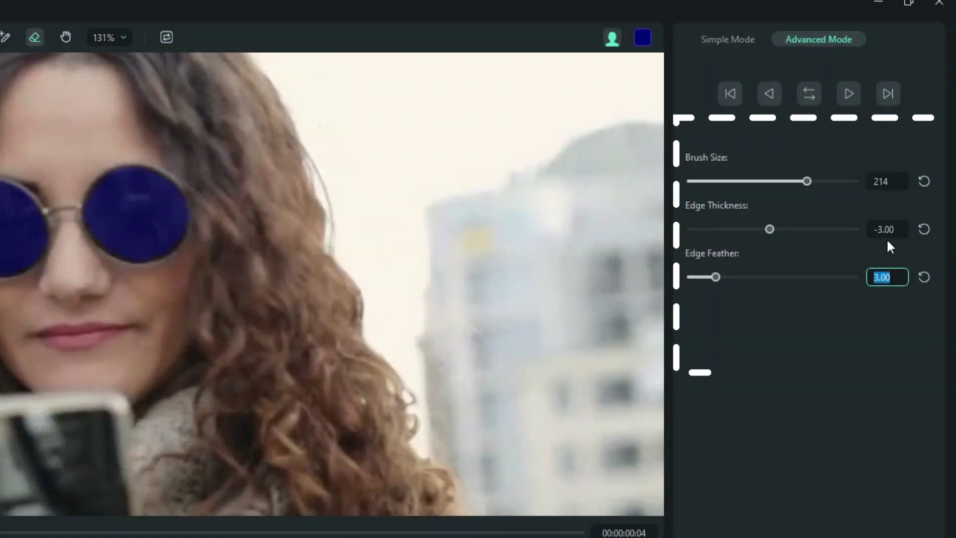
- Set the cutout's edge thickness to -3 with an edge feather of 3, then invert the selection and save it
left_click(888, 227)
scroll(891, 229, "down", 1)
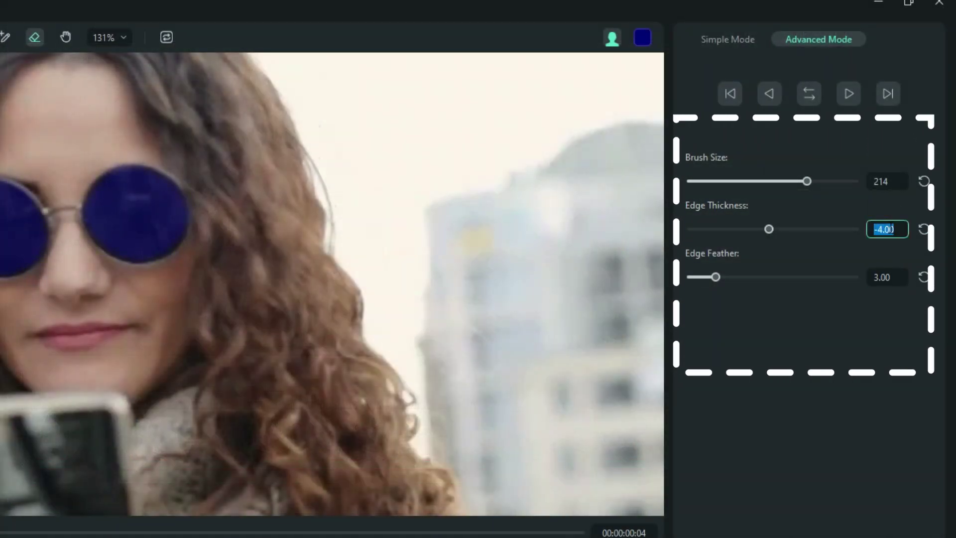
scroll(891, 229, "up", 2)
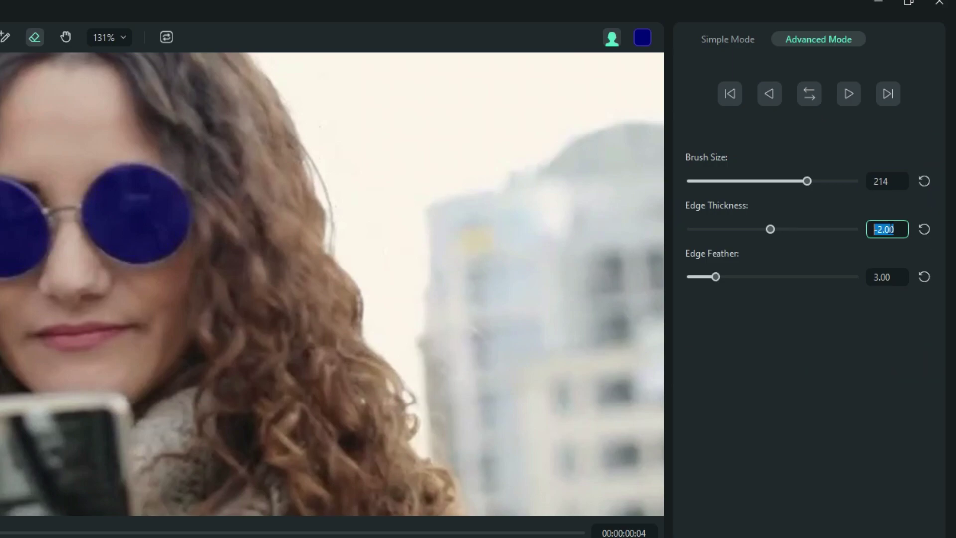
key("Down")
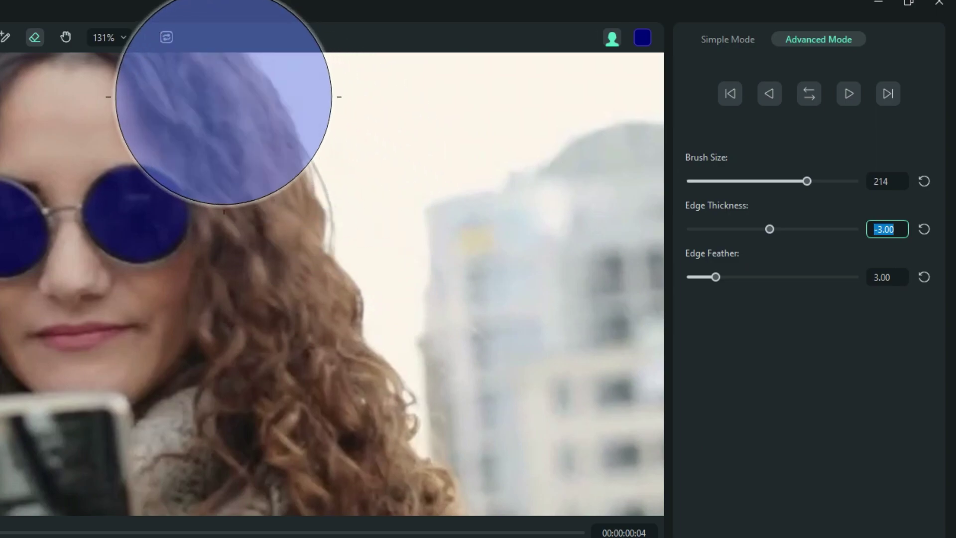
left_click(165, 37)
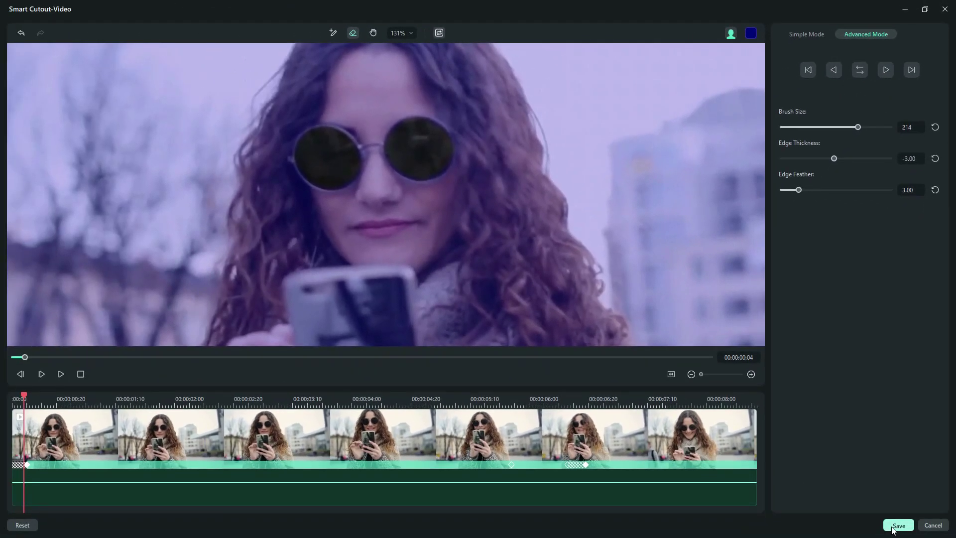
left_click(892, 525)
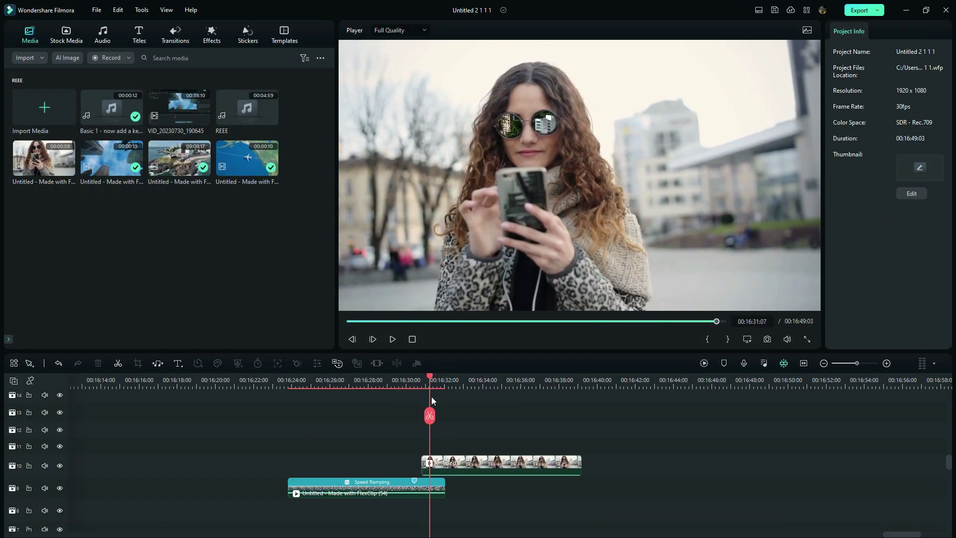
- Add a transform keyframe at the start of the woman's clip, scaled to 2168% and positioned near X 6337, Y -4308
left_click_drag(431, 396, 566, 431)
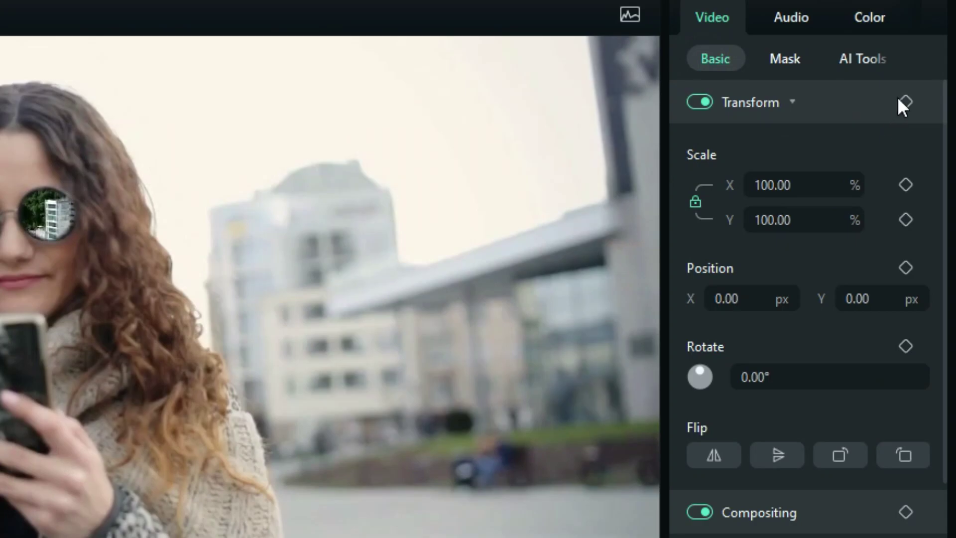
left_click(901, 99)
left_click_drag(763, 186, 856, 185)
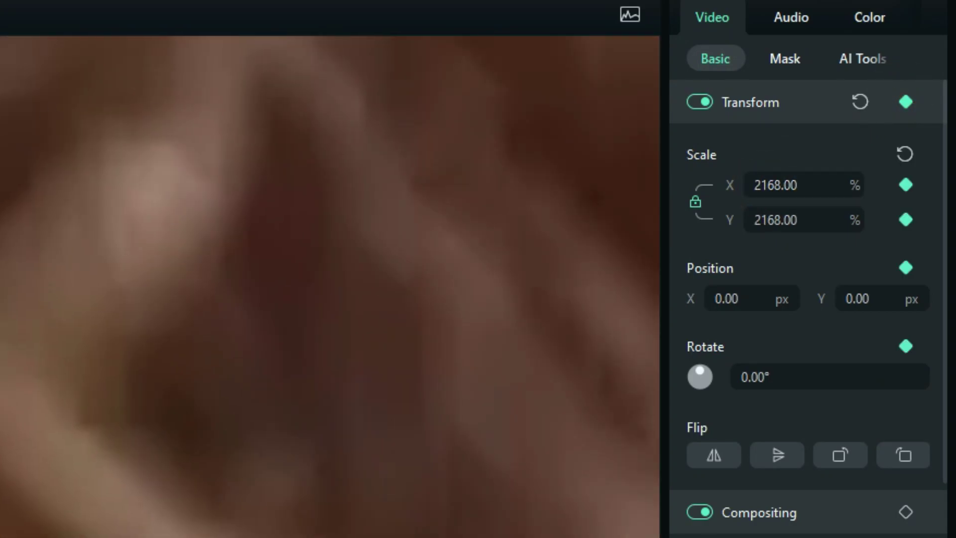
left_click_drag(149, 535, 303, 533)
left_click_drag(75, 532, 622, 298)
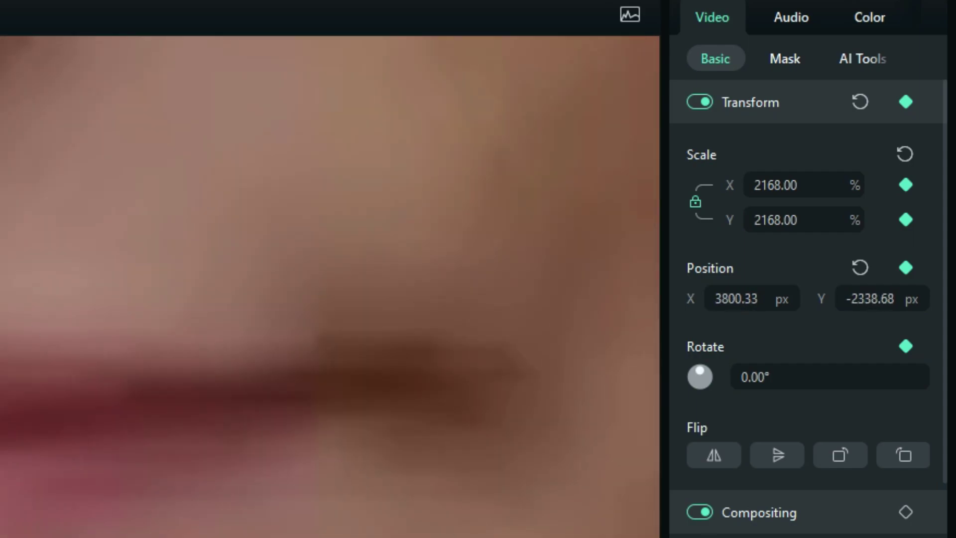
left_click_drag(75, 249, 448, 473)
left_click_drag(29, 309, 2, 536)
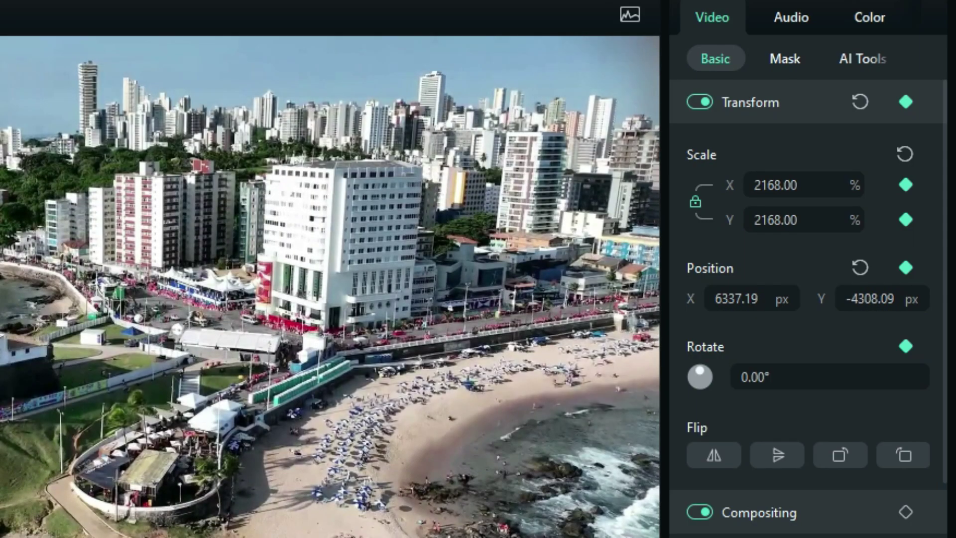
- Fine-tune the starting keyframe to about 2314% scale and position X 6787, Y -4622 so a lens opening fills the frame
left_click_drag(544, 193, 552, 183)
left_click_drag(762, 185, 784, 186)
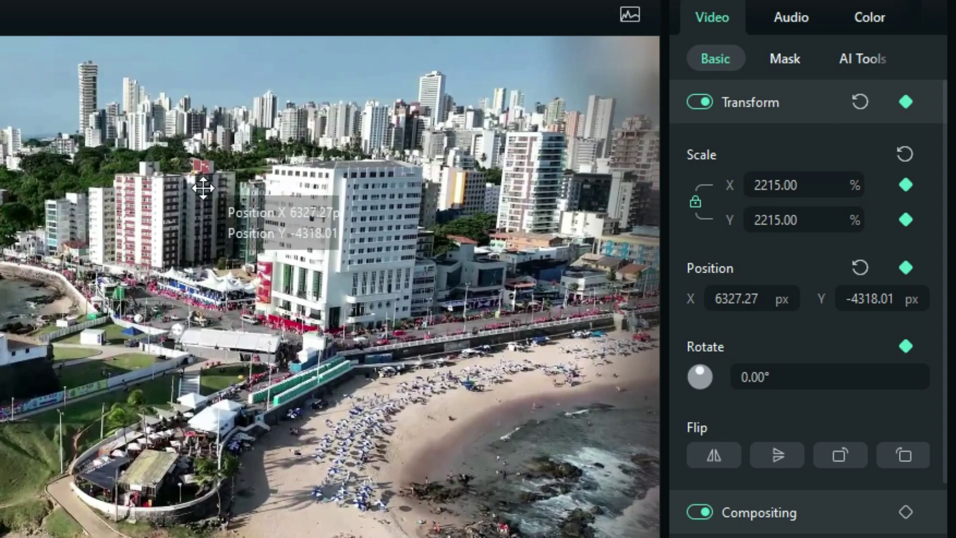
left_click_drag(192, 174, 305, 236)
left_click_drag(779, 185, 828, 185)
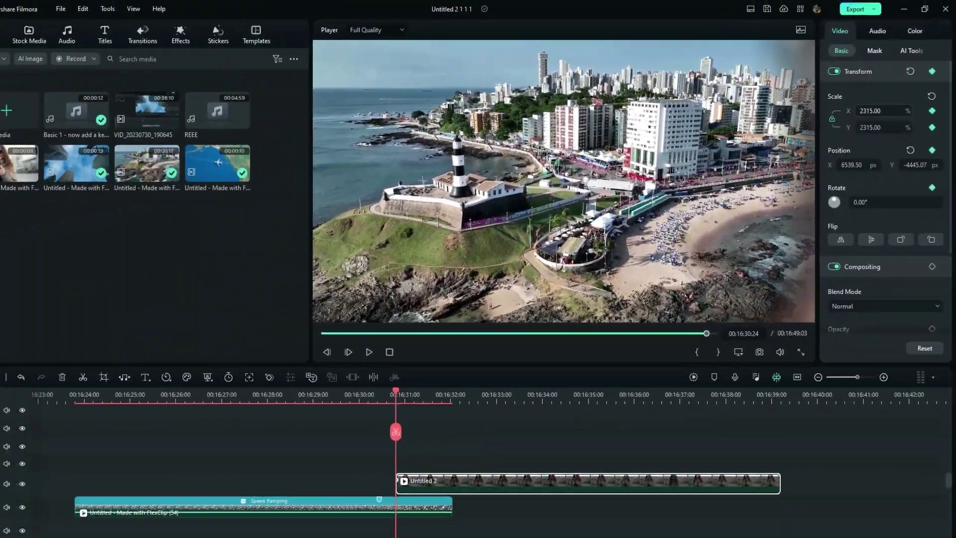
left_click_drag(192, 324, 329, 228)
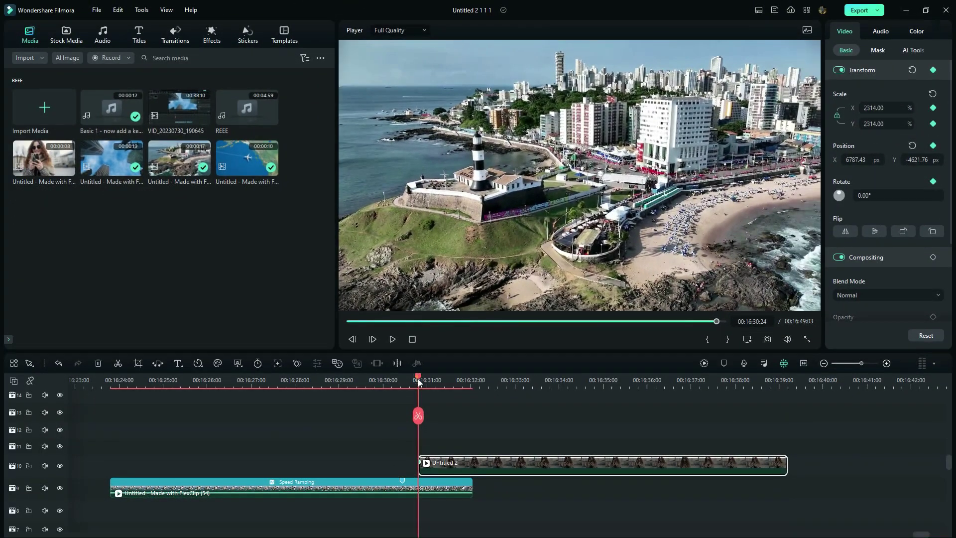
- Add a second transform keyframe at 00:16:31:27 and reset the woman's clip to 100% scale and zero position
left_click_drag(417, 378, 466, 414)
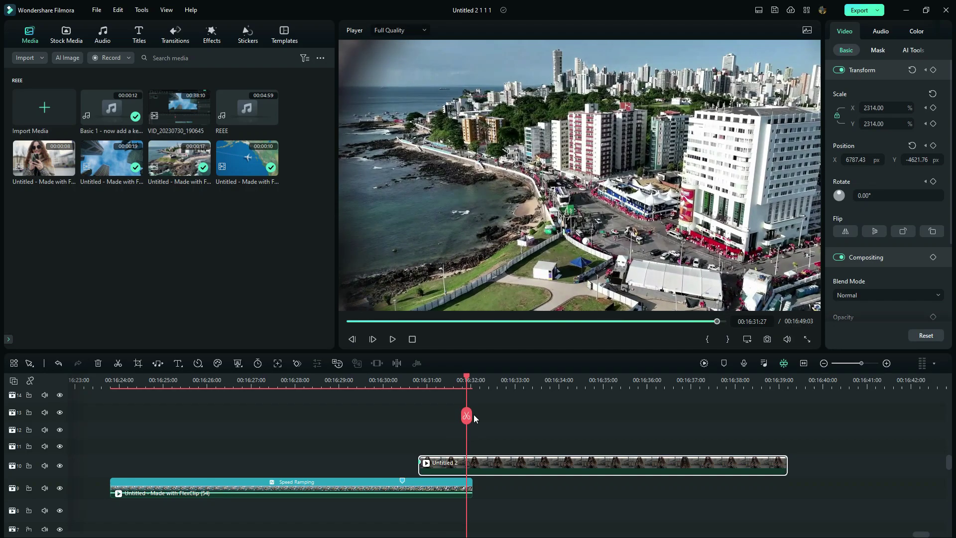
left_click(933, 70)
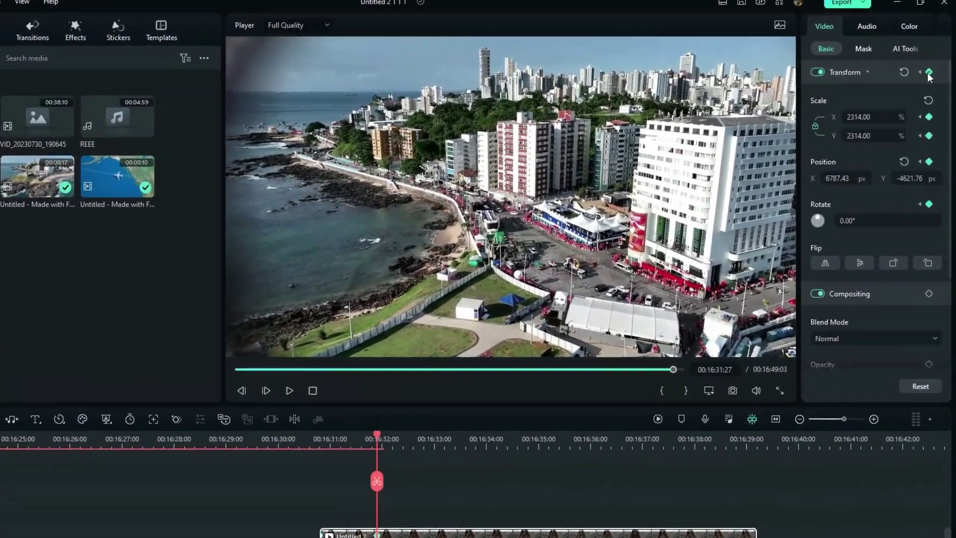
left_click(903, 72)
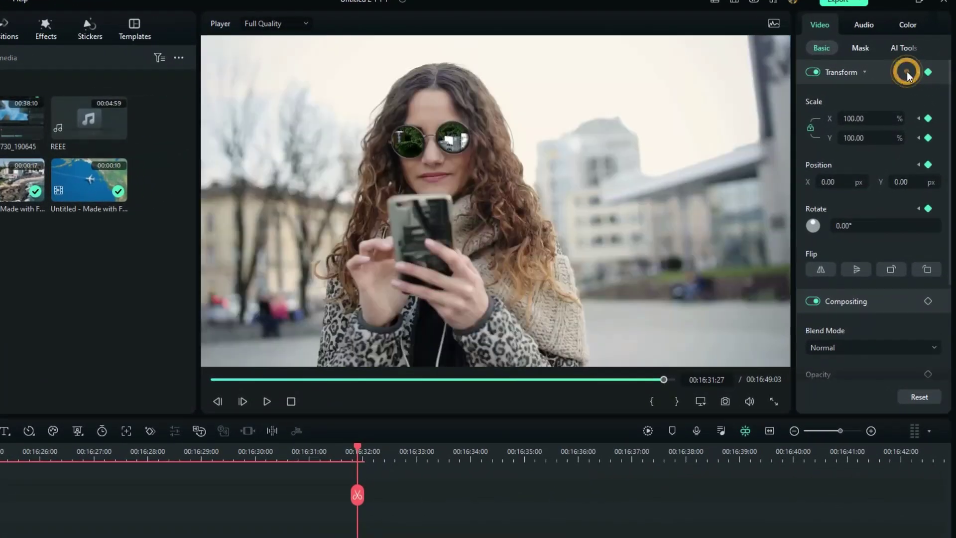
- Render the timeline preview and play back the zoom out through the sunglasses
left_click(647, 431)
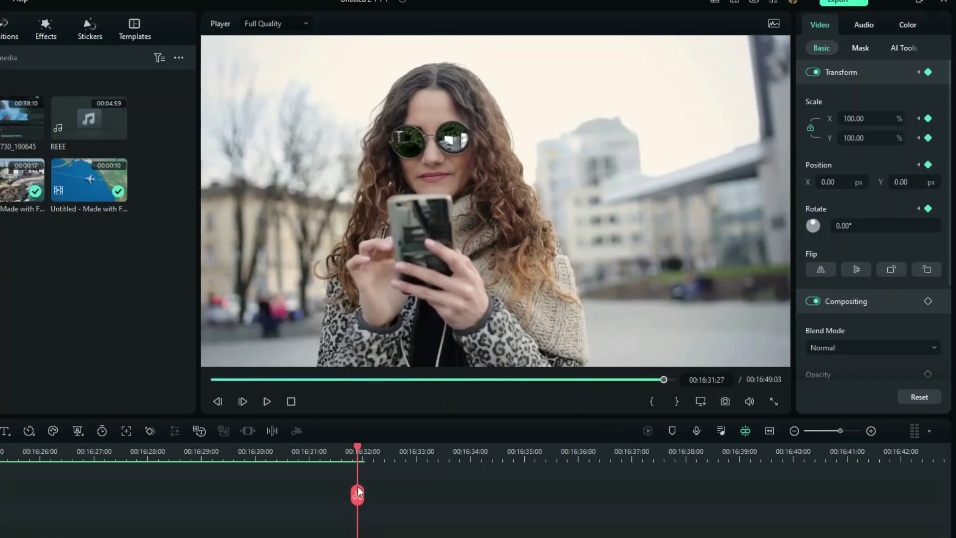
left_click(305, 451)
left_click_drag(303, 446, 297, 497)
key("space")
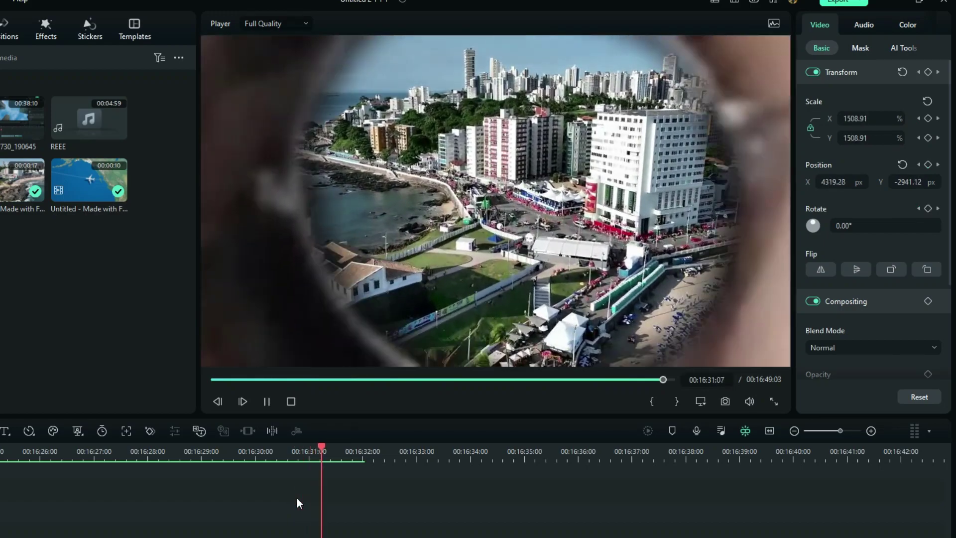
key("space")
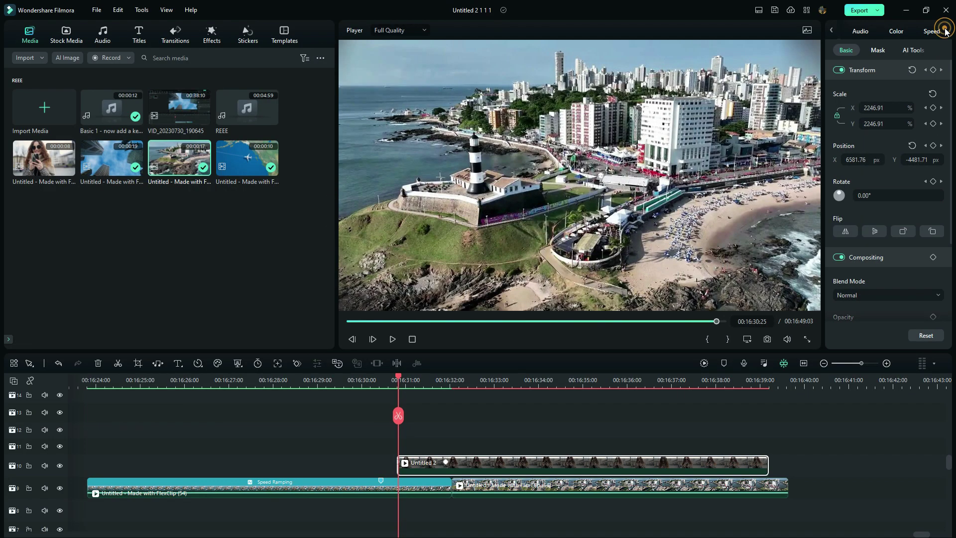
- Apply customized speed ramping to the woman's clip and enlarge the speed curve area
left_click(931, 31)
left_click(918, 50)
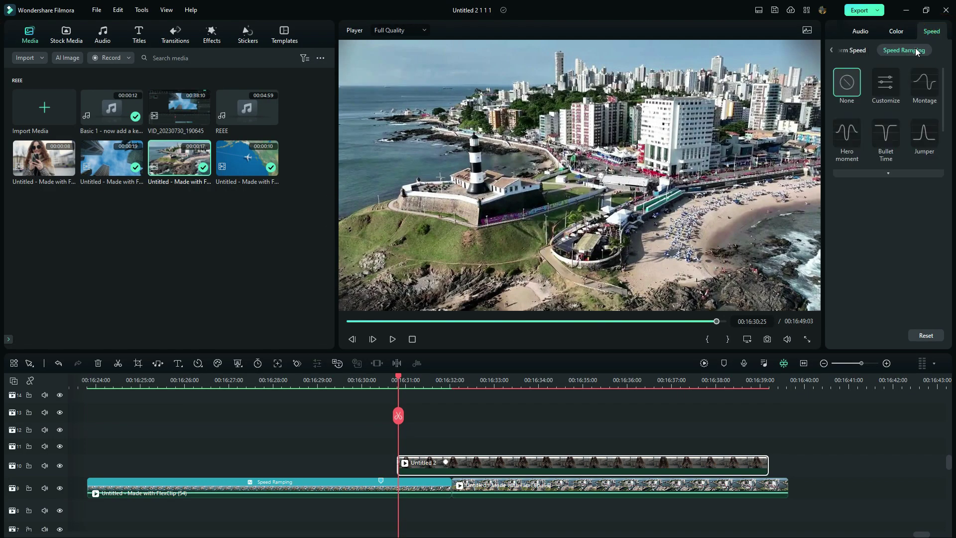
left_click(890, 88)
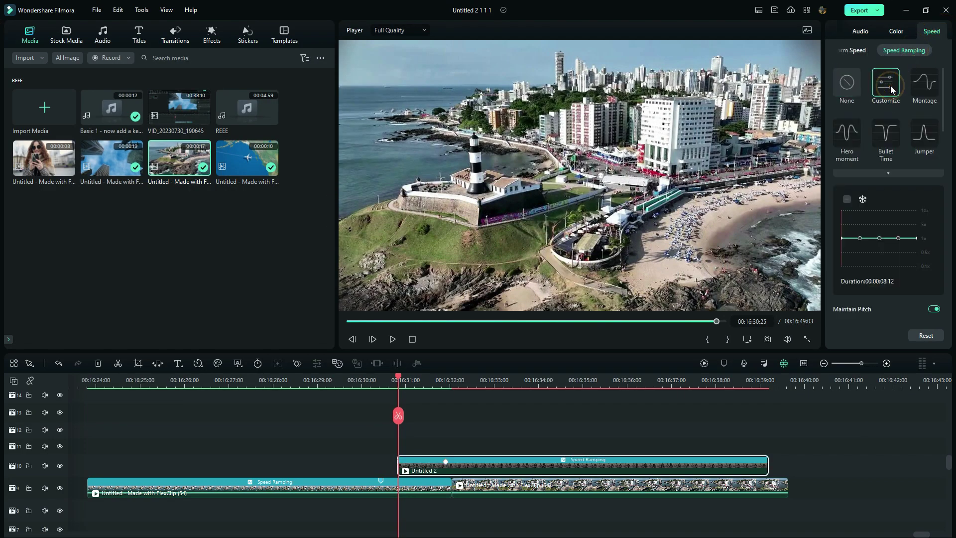
left_click_drag(822, 180, 641, 206)
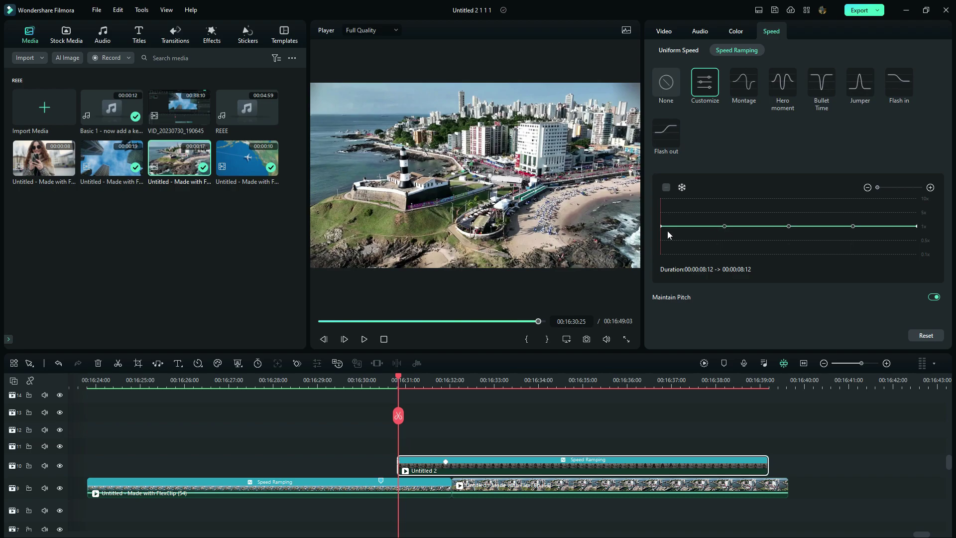
- Shape the woman's clip's speed curve with an early start between 5x and 10x, a short dip to 0.1x, and a return to 1x
left_click_drag(660, 226, 657, 210)
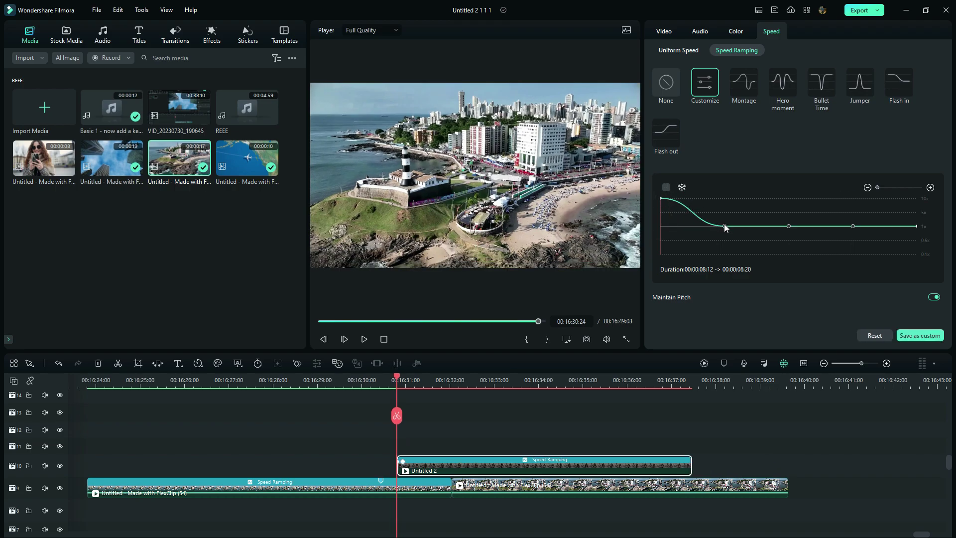
left_click_drag(724, 223, 682, 254)
left_click_drag(787, 225, 677, 231)
left_click_drag(681, 254, 693, 254)
left_click(688, 239)
left_click_drag(696, 226, 709, 227)
left_click_drag(680, 221, 697, 254)
mouse_move(692, 229)
left_mouse_down()
mouse_move(694, 237)
mouse_move(679, 231)
left_mouse_up()
left_click_drag(661, 198, 661, 210)
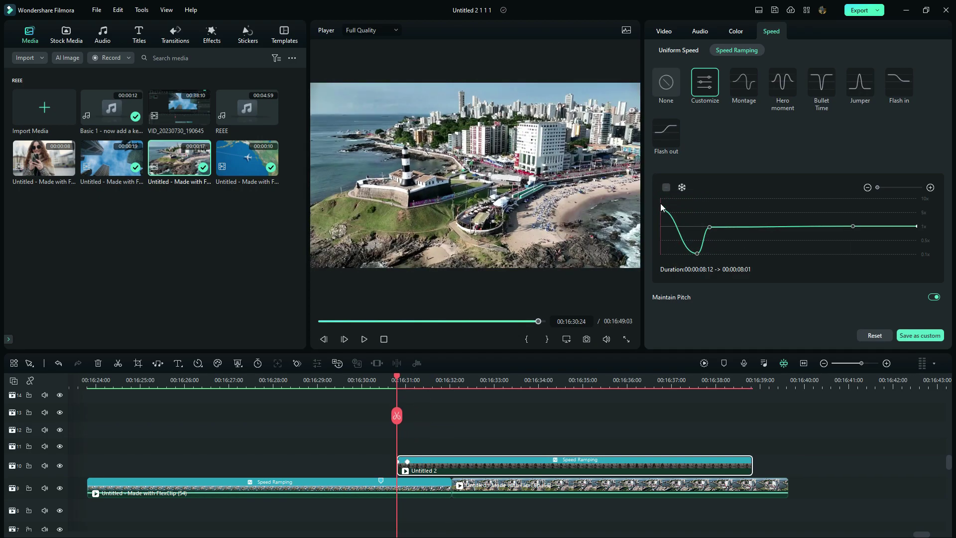
- Render the preview and play the speed-ramped sunglasses transition from the start of the woman's clip
left_click(703, 363)
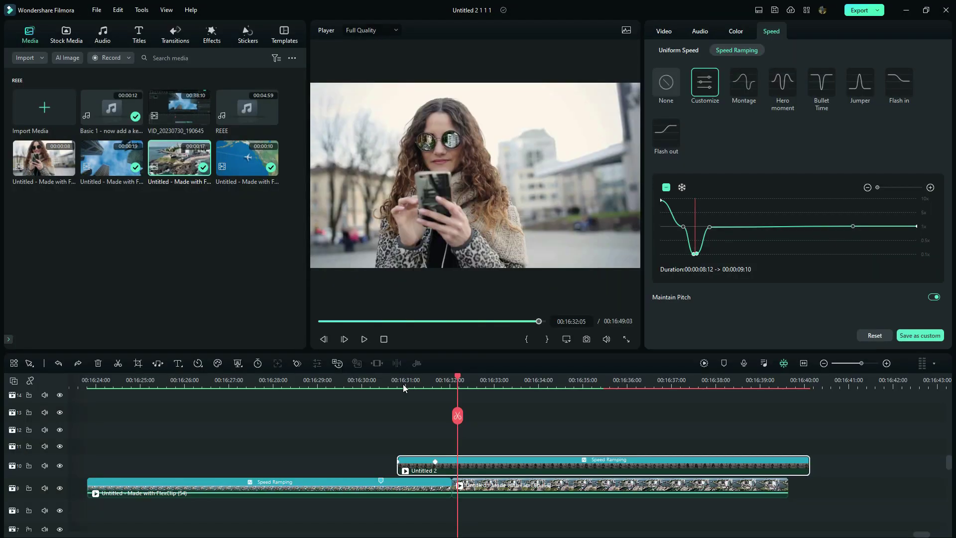
left_click(399, 383)
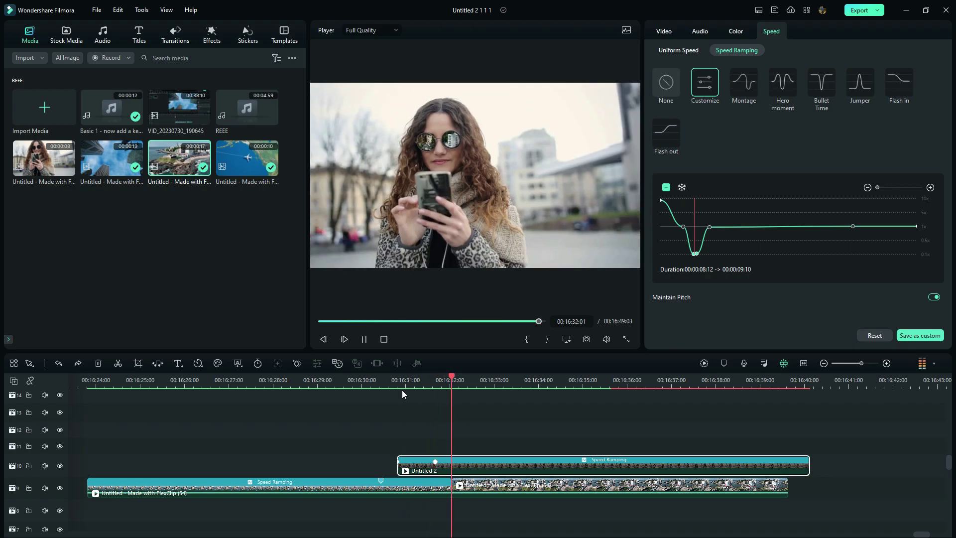
- Find the Zoom Blur effect and place it on the track above the woman's clip, spanning the start of the sunglasses transition
key("space")
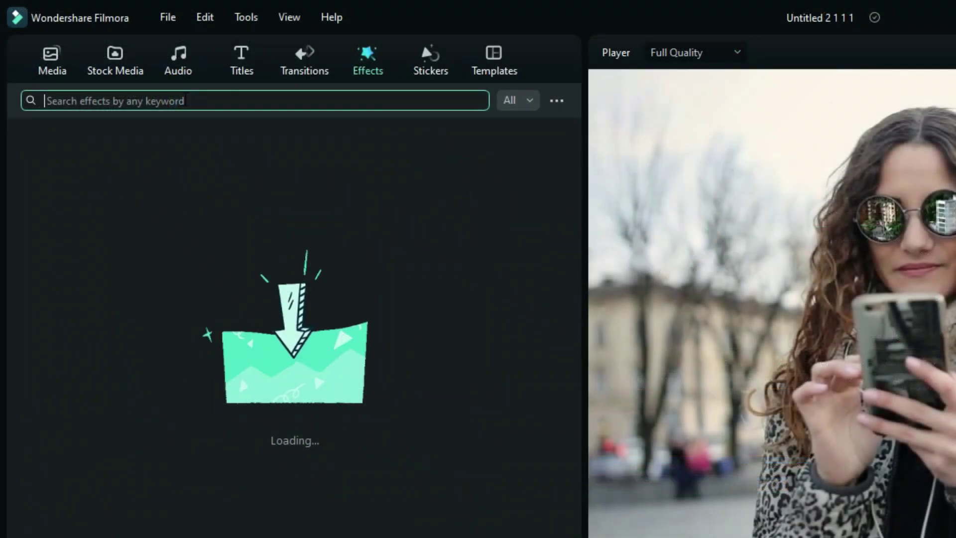
type("zoom")
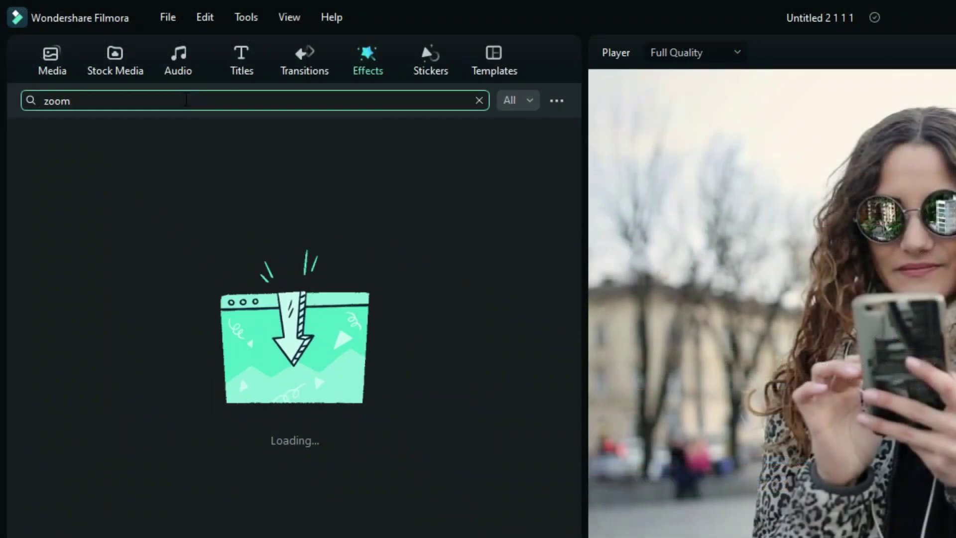
type(" blur")
key("Return")
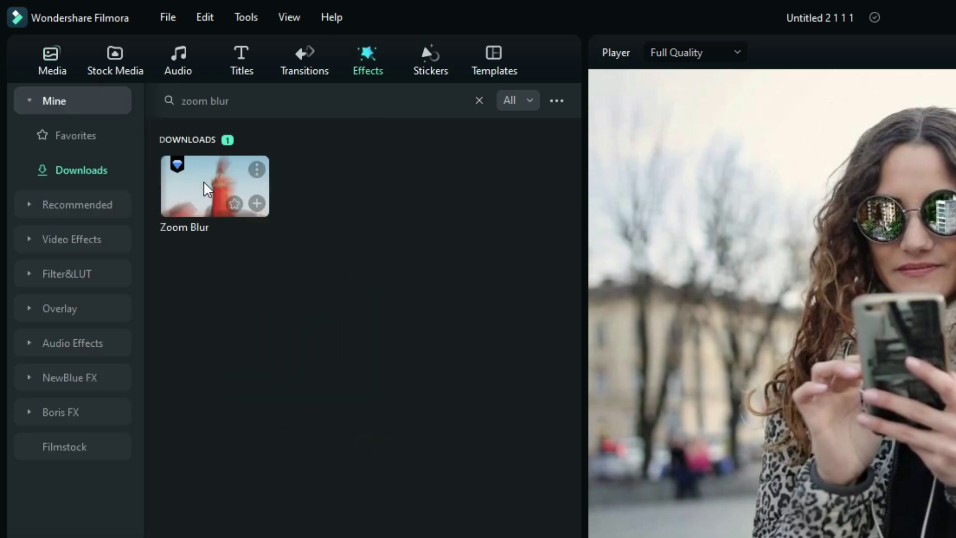
left_click_drag(379, 383, 428, 440)
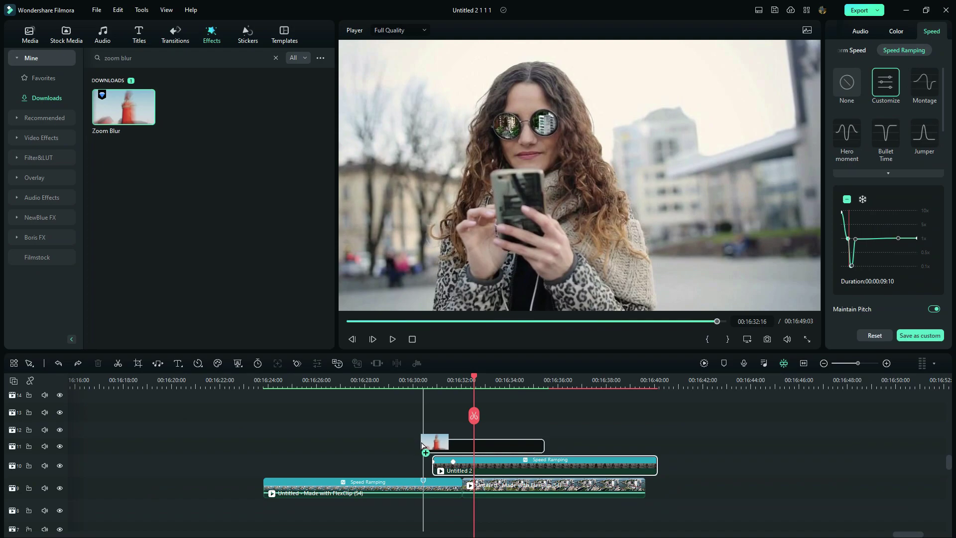
left_click_drag(408, 382, 335, 383)
key("space")
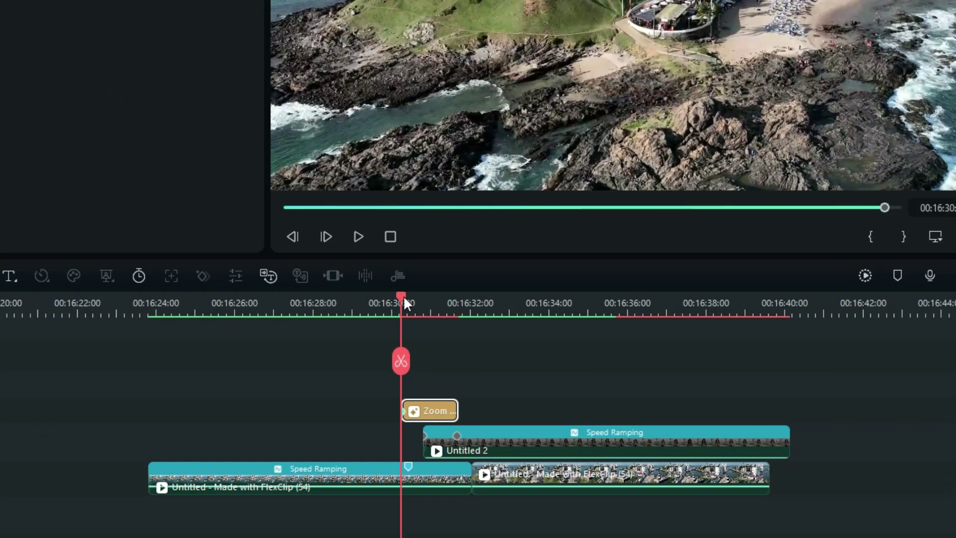
- Keyframe the Zoom Blur's Blend to 46.20 near the start of the woman's clip and back to 0.00 at the effect's end
left_click_drag(419, 373, 435, 393)
left_click_drag(917, 136, 951, 181)
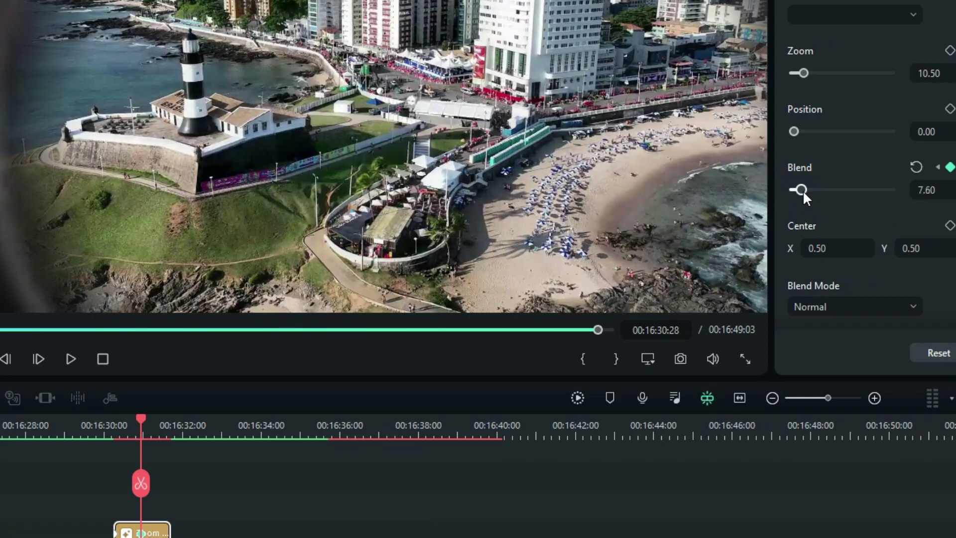
left_click_drag(829, 233, 838, 255)
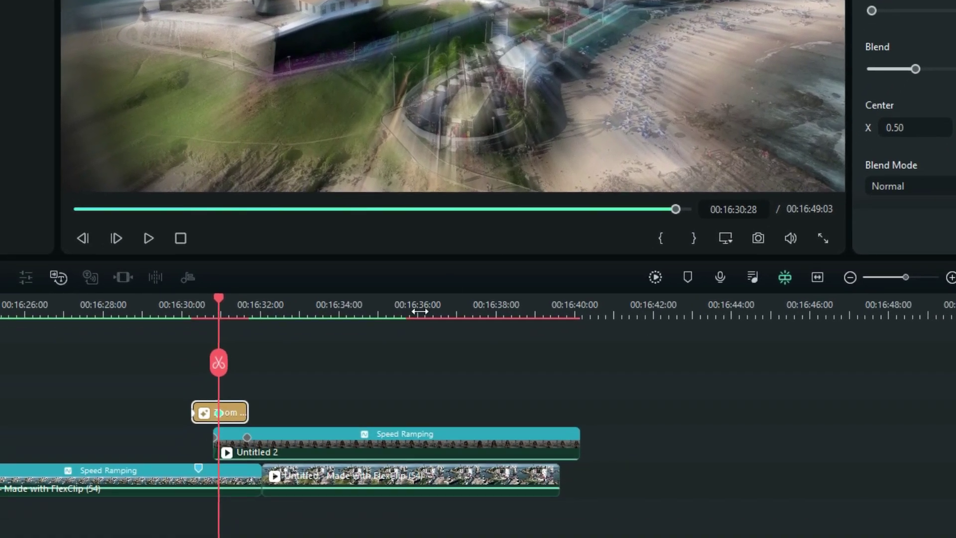
left_click_drag(217, 300, 250, 331)
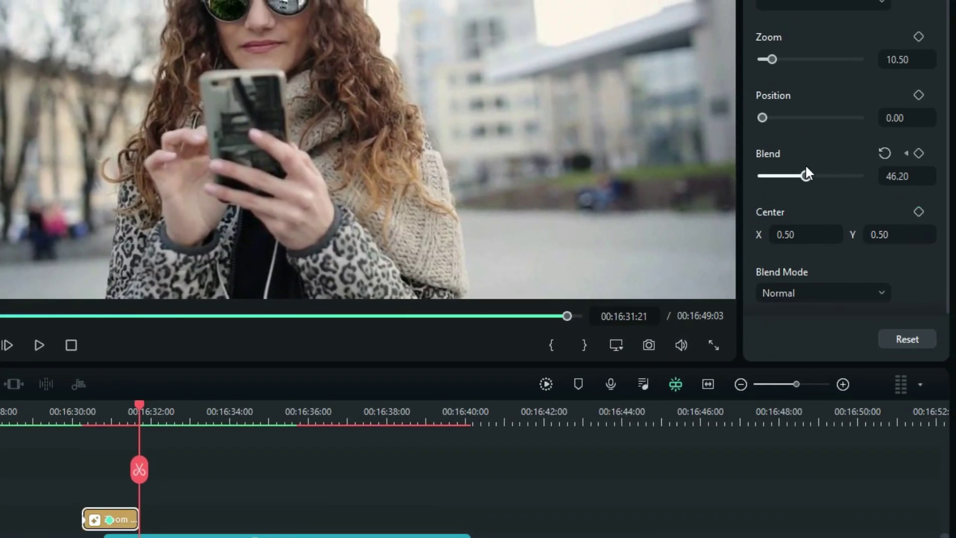
left_click_drag(788, 176, 725, 185)
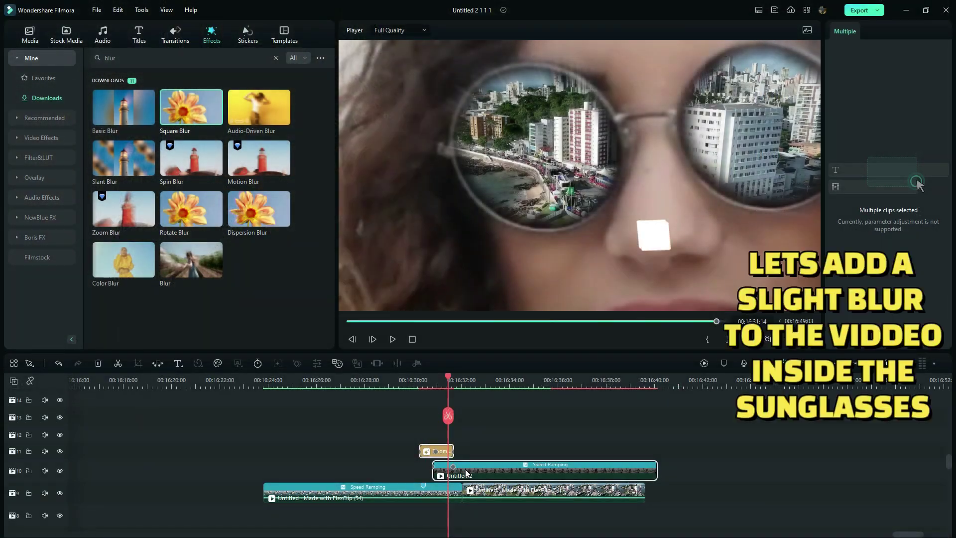
- Move the Zoom Blur and woman's clip up one track, adding Square Blur over the coastal clip beneath them, and render the preview
left_click_drag(467, 473, 466, 454)
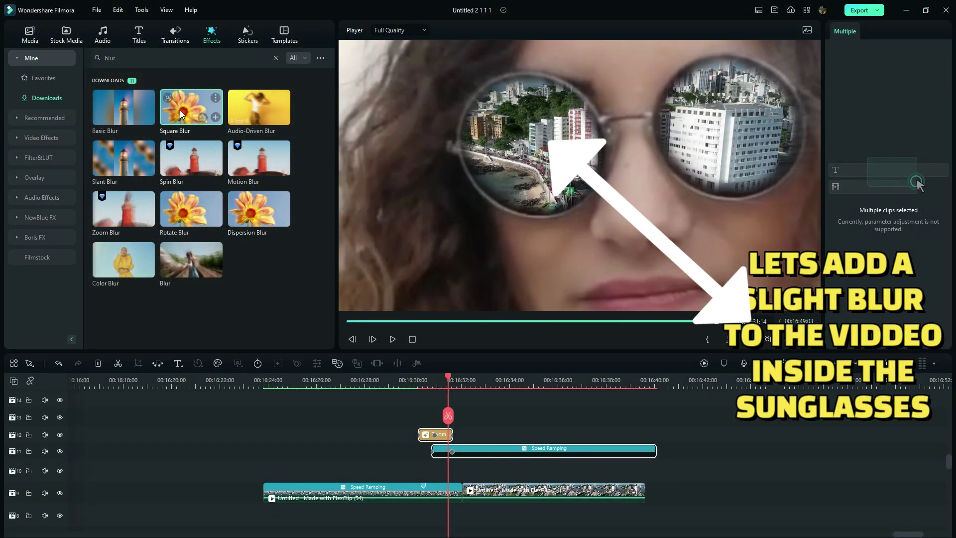
left_click_drag(180, 109, 468, 478)
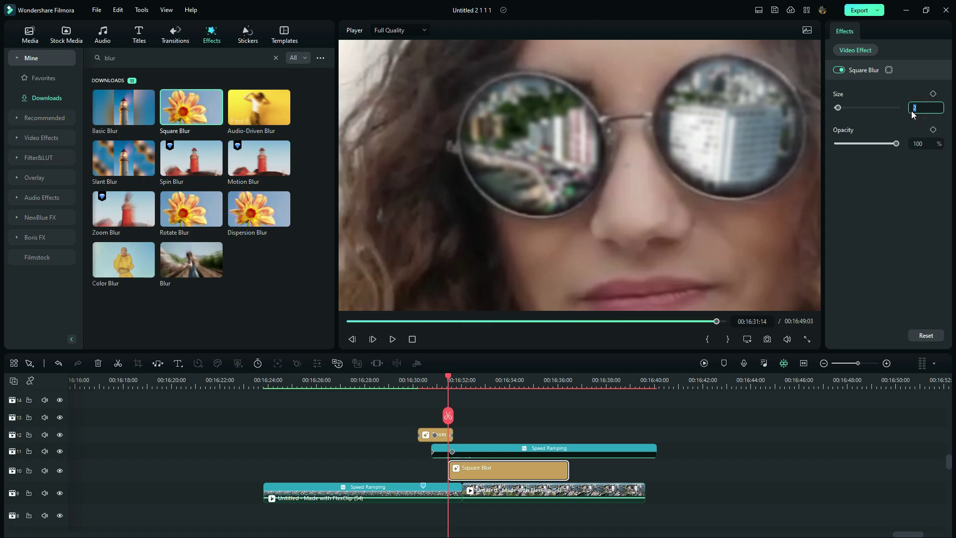
left_click(704, 362)
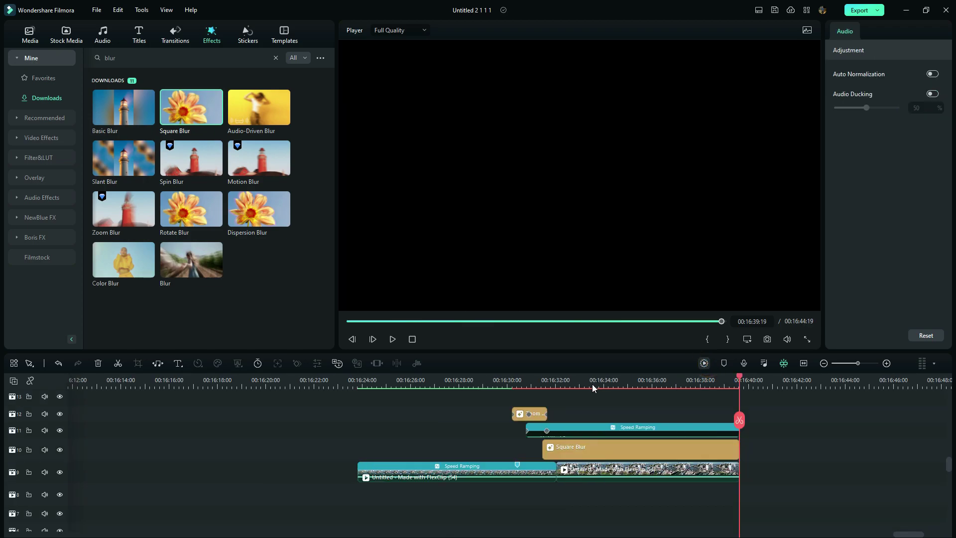